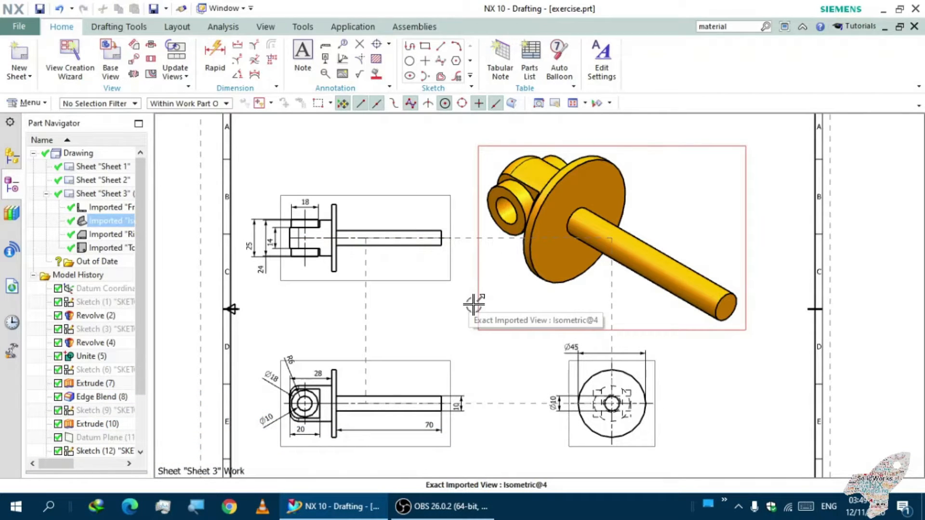
- Save the part file and switch from the drawing to the Modeling application
shift+middle_drag(419, 314, 397, 311)
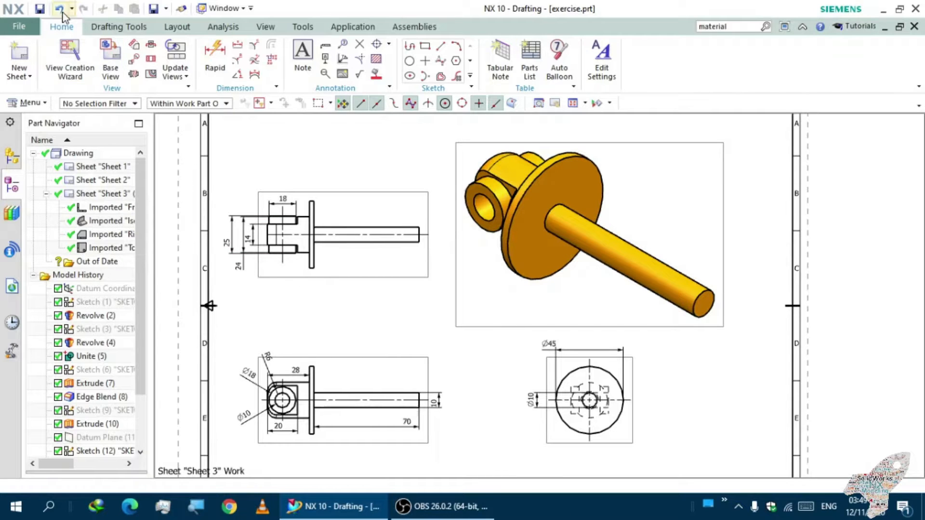
click(41, 8)
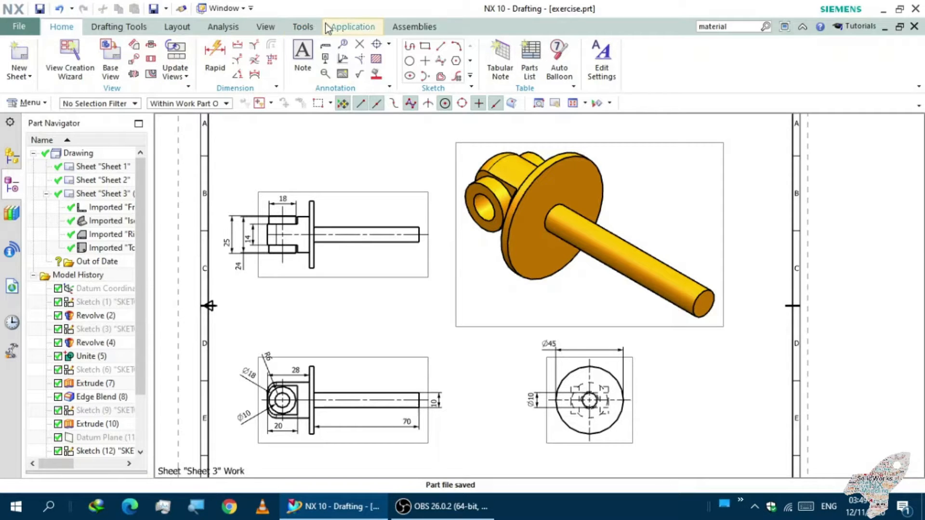
click(345, 29)
click(25, 56)
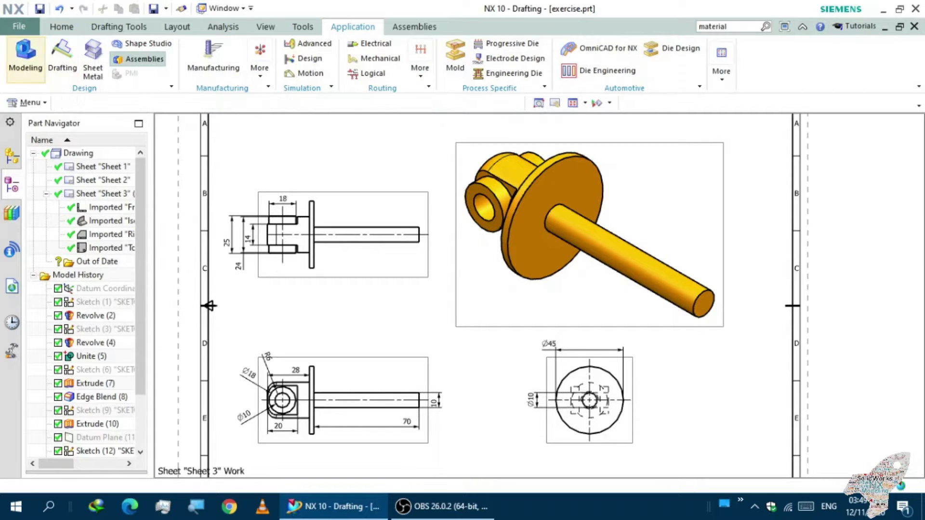
- Suppress the model features in reverse order, from Unite (16) back through Revolve (2)
middle_drag(254, 219, 300, 189)
middle_drag(313, 264, 284, 224)
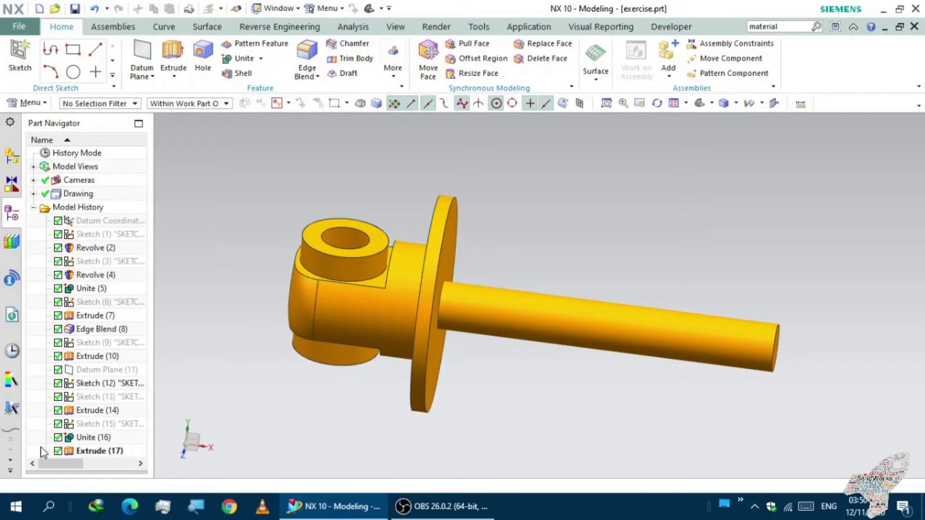
click(58, 437)
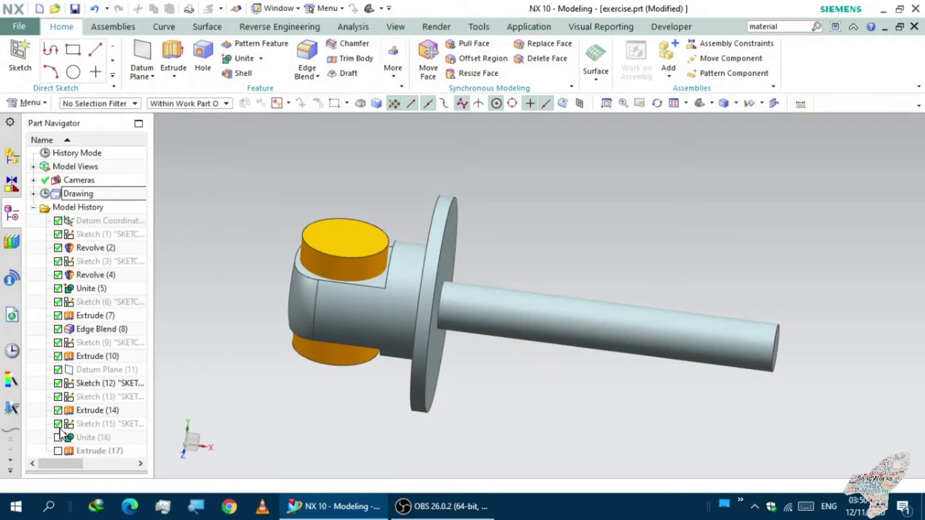
click(58, 410)
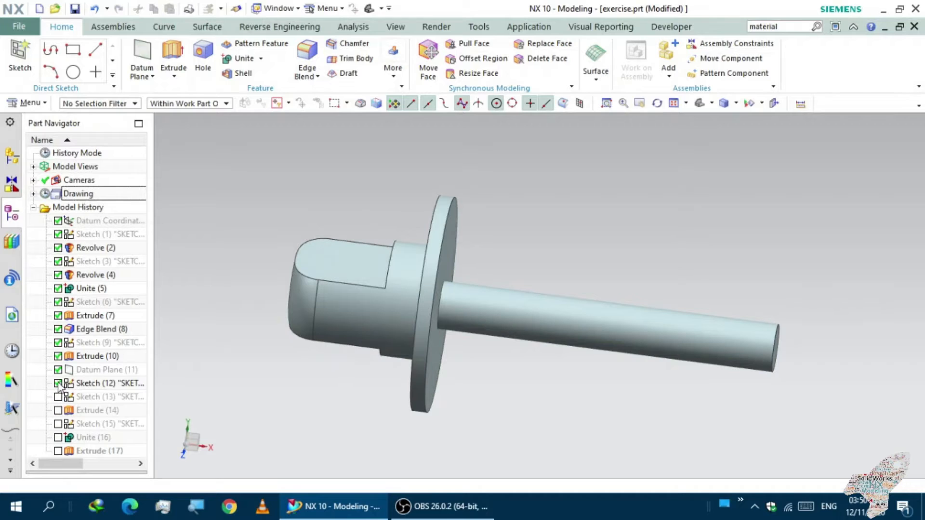
click(58, 356)
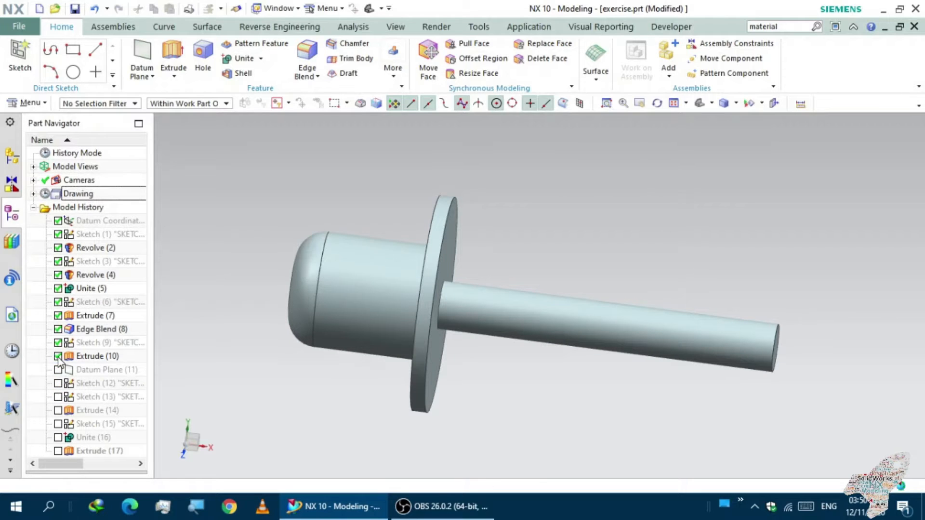
click(57, 329)
click(58, 315)
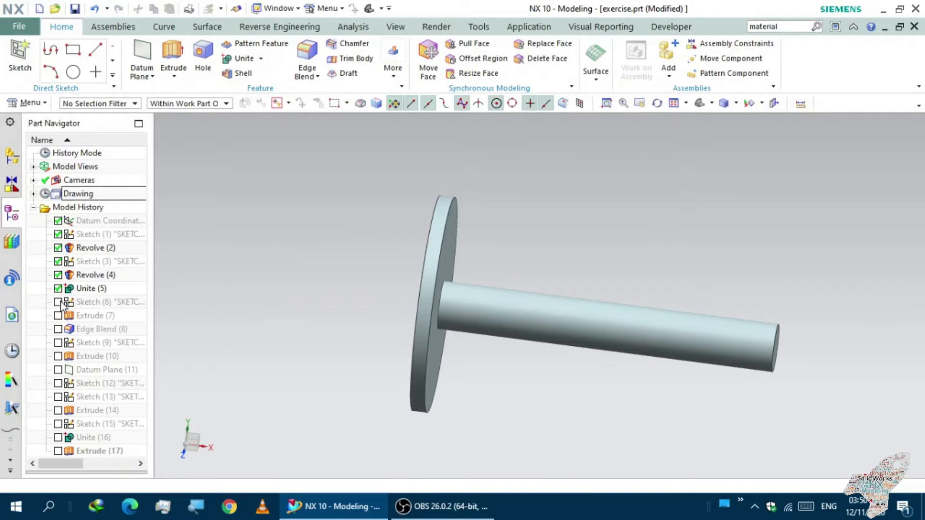
click(58, 275)
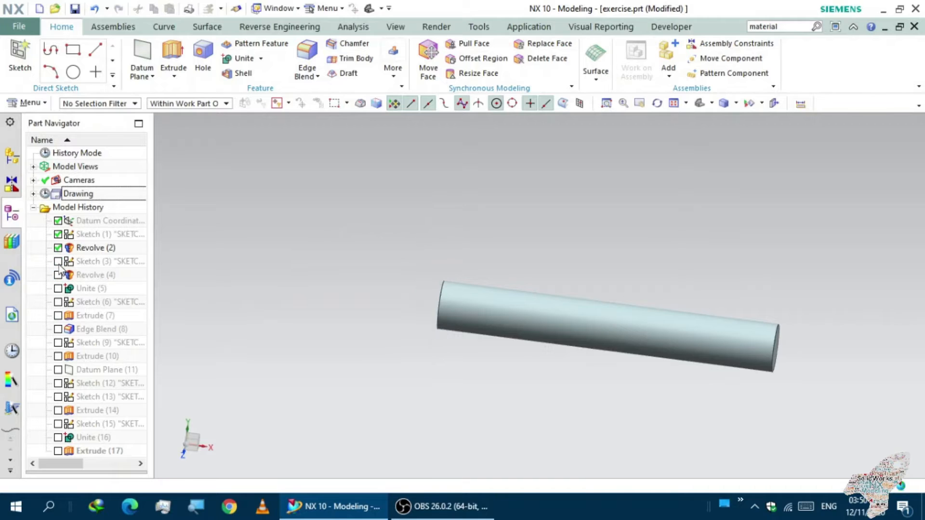
click(58, 248)
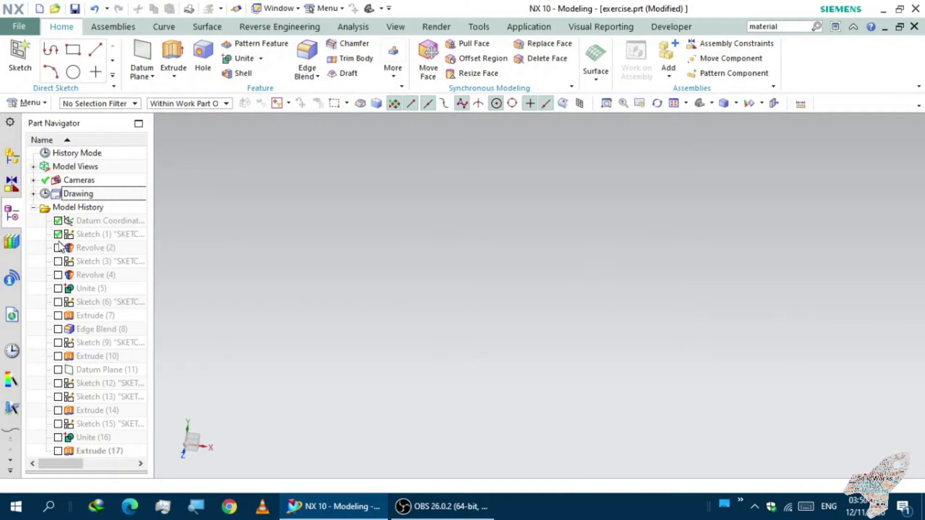
- Show Sketch (1) and the datum coordinate system in the model view
middle_drag(221, 314, 217, 288)
right_click(79, 235)
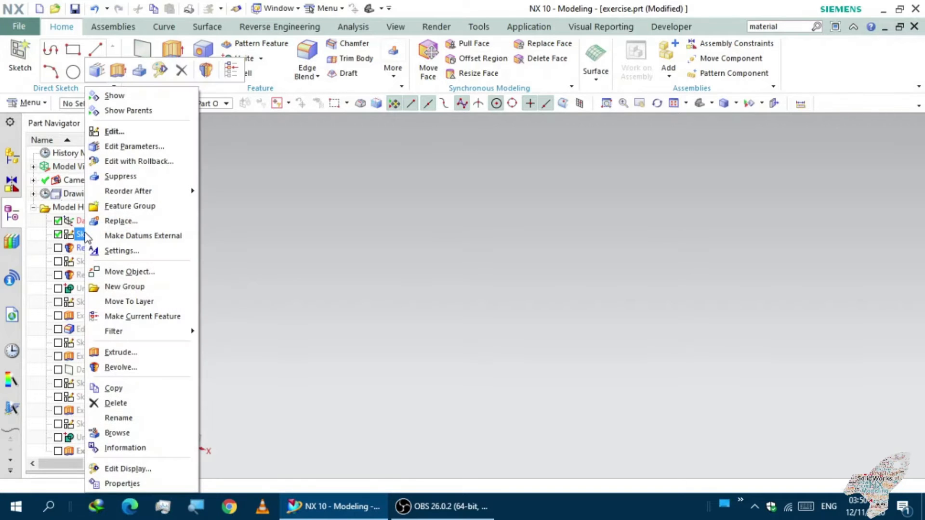
click(115, 97)
mouse_move(176, 213)
middle_down()
mouse_move(221, 212)
mouse_move(206, 229)
middle_up()
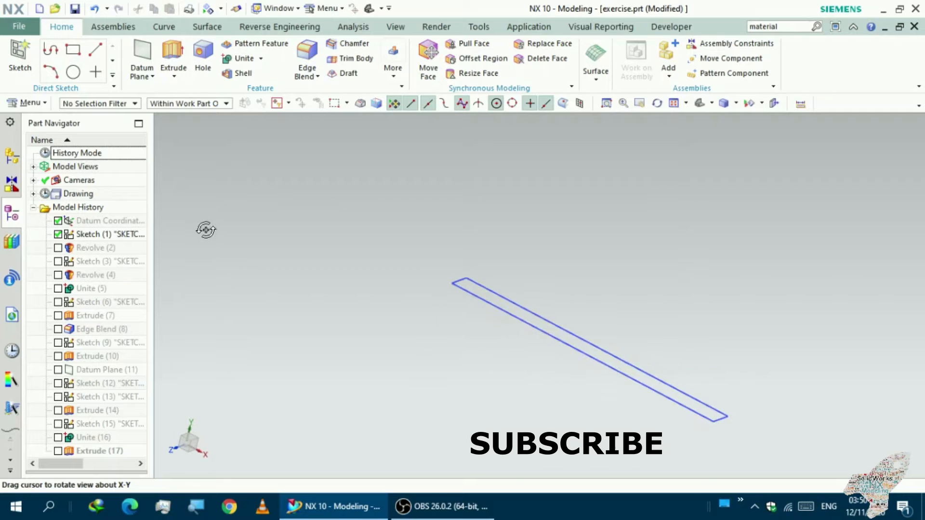
right_click(77, 220)
click(104, 207)
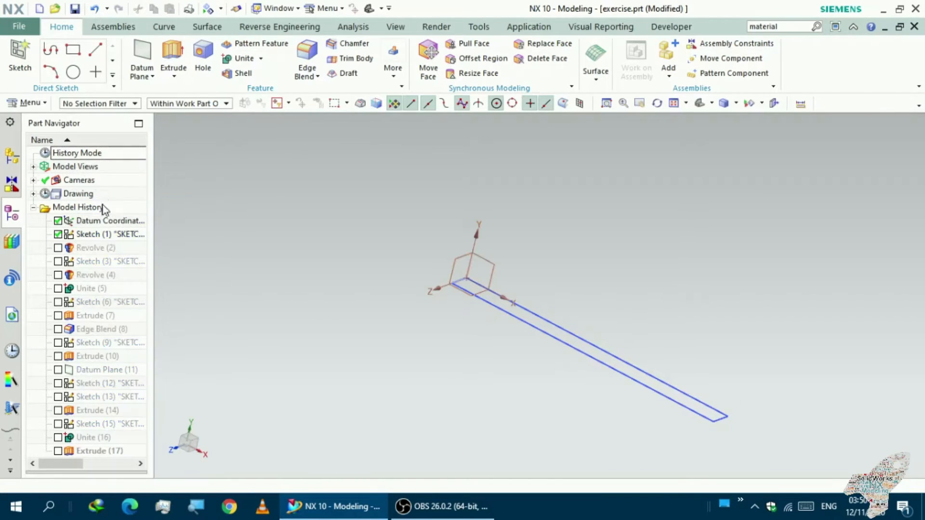
- Open Sketch (1) to examine the rectangular shaft profile and its dimensions, and finish the sketch
mouse_move(247, 270)
middle_down()
mouse_move(227, 265)
mouse_move(250, 266)
mouse_move(252, 276)
mouse_move(241, 268)
mouse_move(244, 285)
mouse_move(207, 289)
mouse_move(244, 306)
mouse_move(282, 281)
middle_up()
double_click(552, 345)
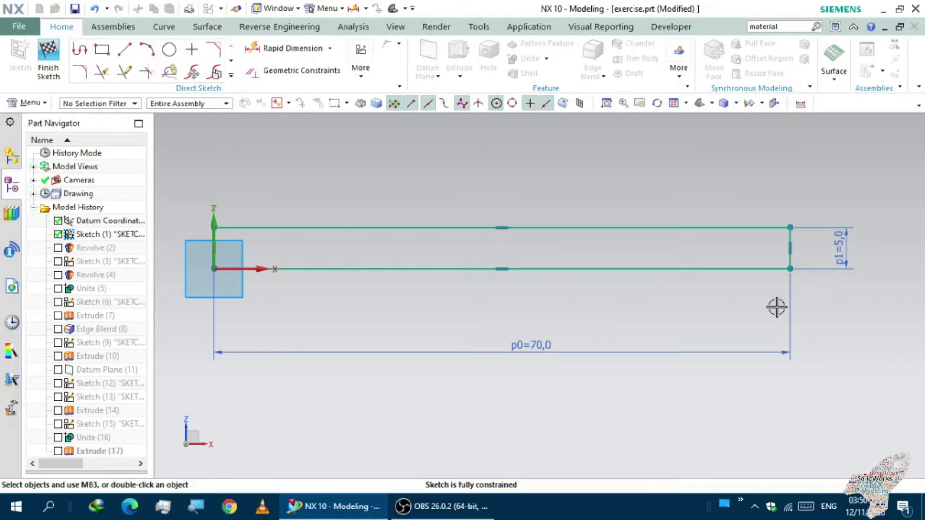
scroll(746, 326, down, 1)
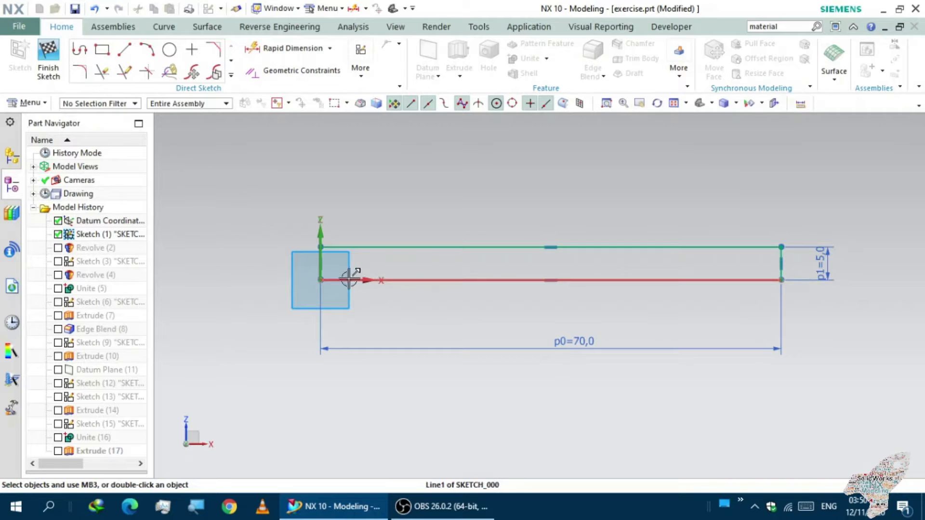
click(48, 68)
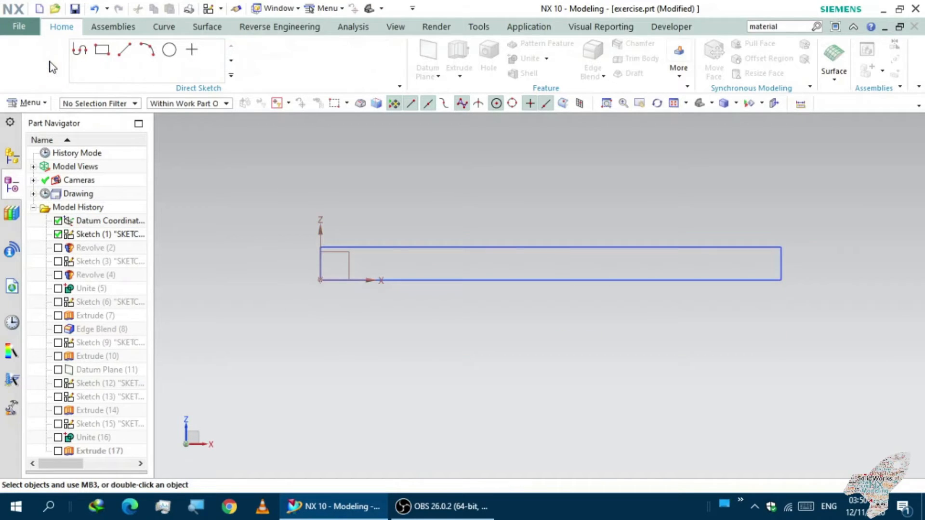
- Unsuppress Revolve (2) and recheck its profile by opening and finishing Sketch (1)
click(58, 248)
mouse_move(242, 292)
middle_down()
mouse_move(258, 302)
mouse_move(233, 291)
middle_up()
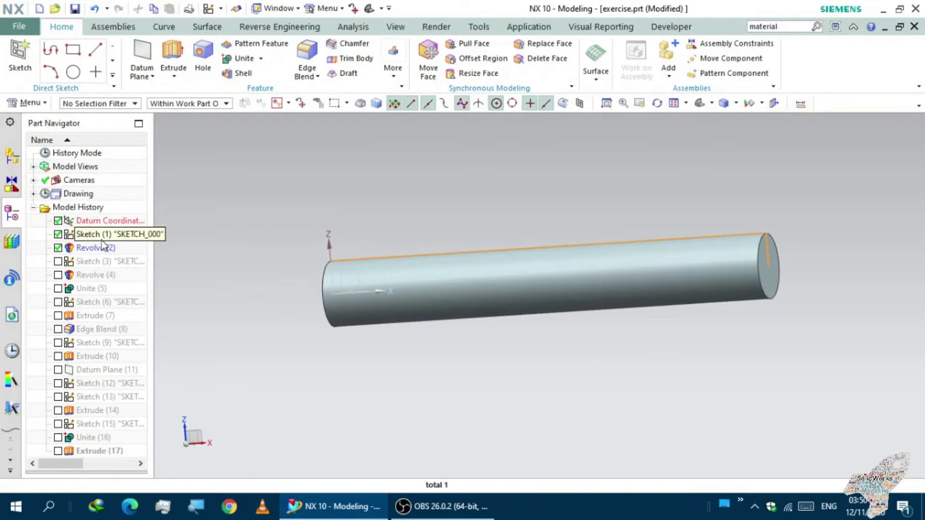
double_click(101, 238)
click(49, 72)
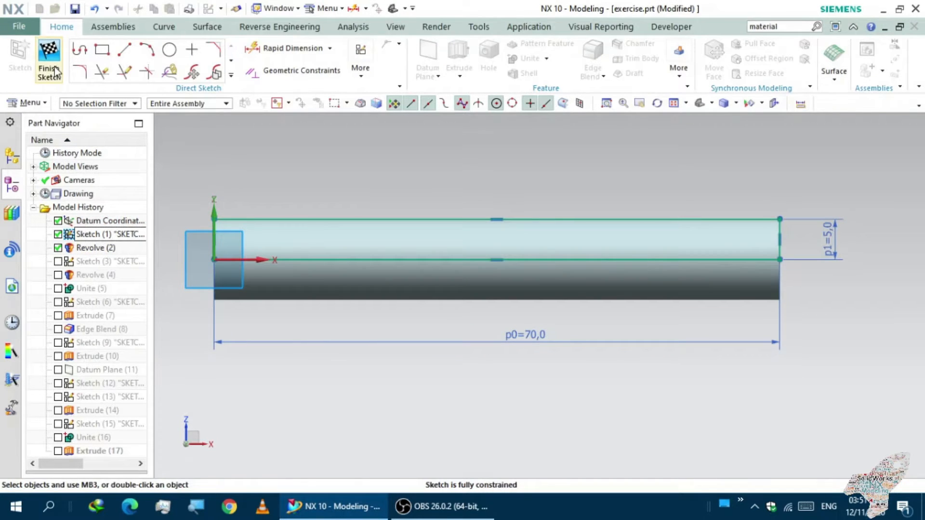
- Open Revolve (2) for editing to examine its section, axis and angle limits, and accept the feature
double_click(84, 252)
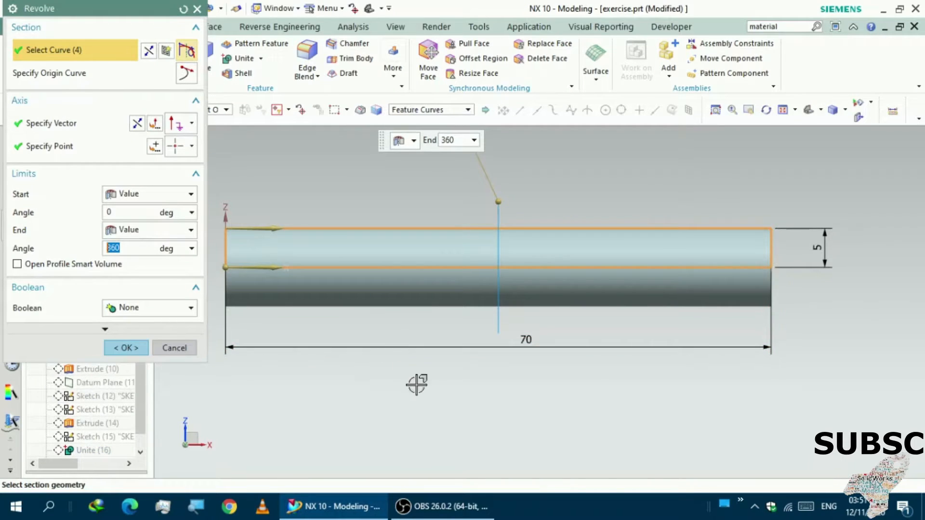
scroll(434, 393, down, 2)
scroll(470, 407, up, 1)
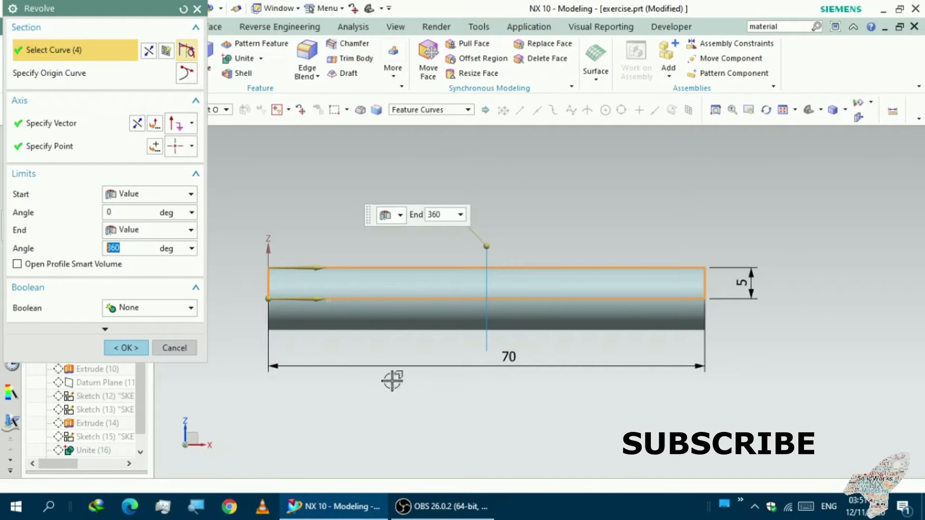
click(134, 351)
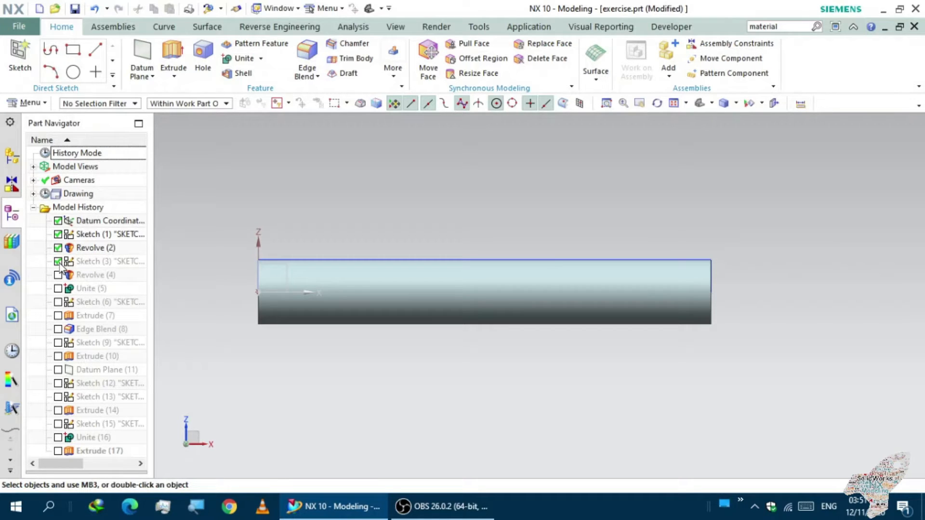
- Unsuppress Sketch (3) and show it in the model view
click(88, 266)
right_click(88, 267)
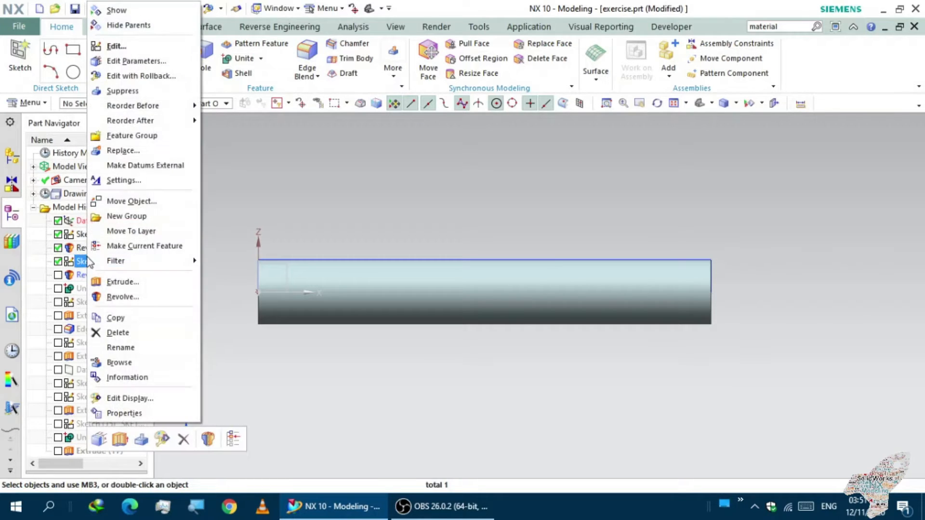
click(115, 10)
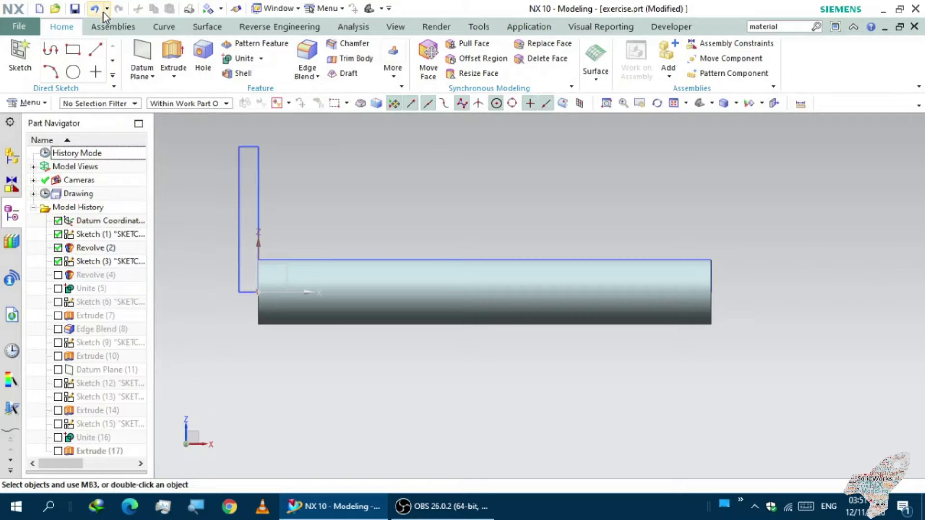
- Open Sketch (3) to examine the flange profile's thickness and radius dimensions, and finish the sketch
scroll(324, 320, up, 1)
scroll(272, 288, down, 1)
scroll(268, 289, down, 1)
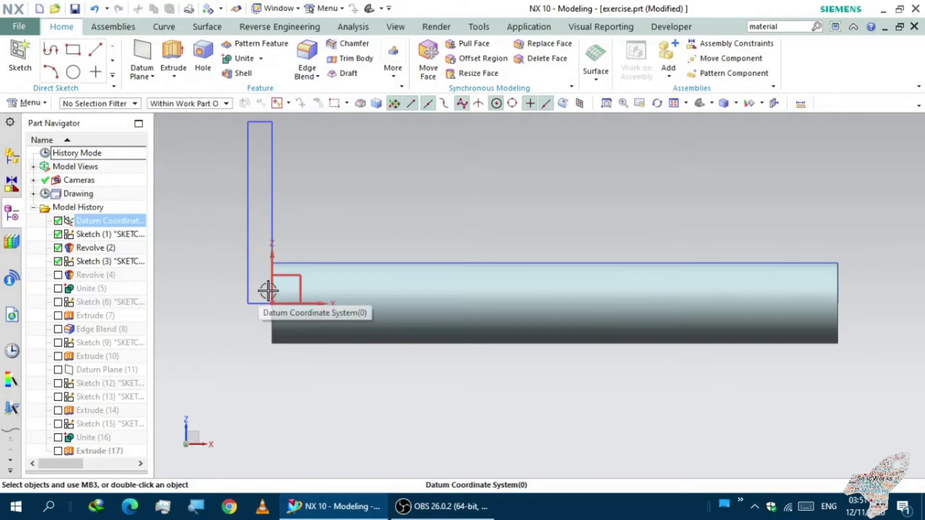
scroll(250, 280, up, 3)
scroll(268, 289, down, 2)
scroll(264, 299, up, 3)
scroll(264, 299, down, 1)
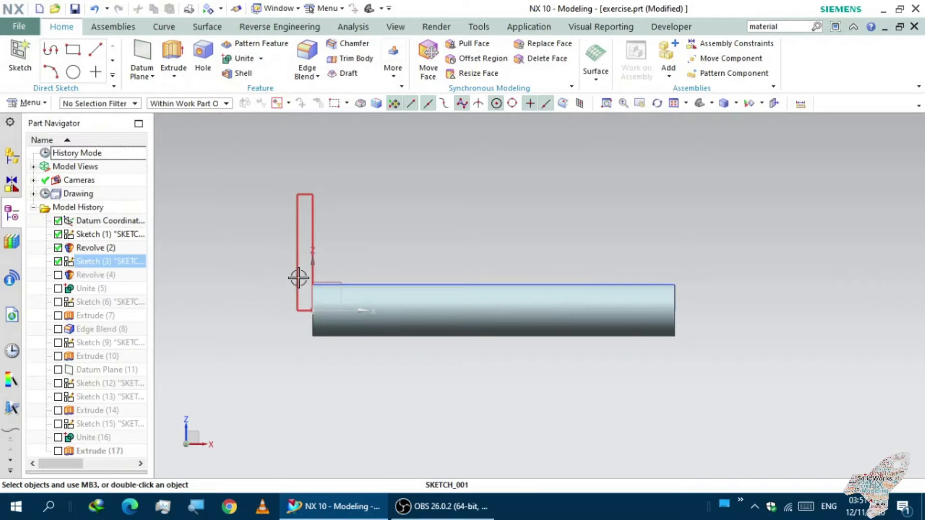
double_click(297, 277)
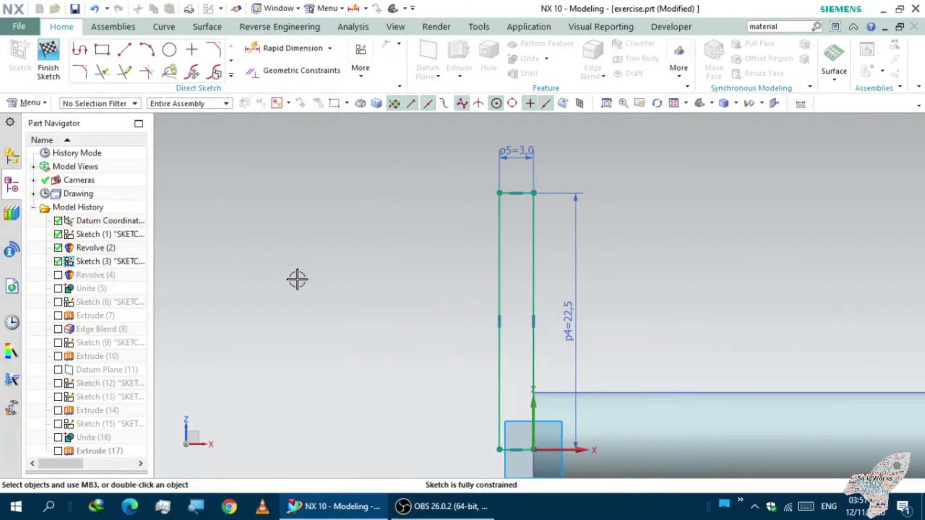
scroll(440, 253, up, 1)
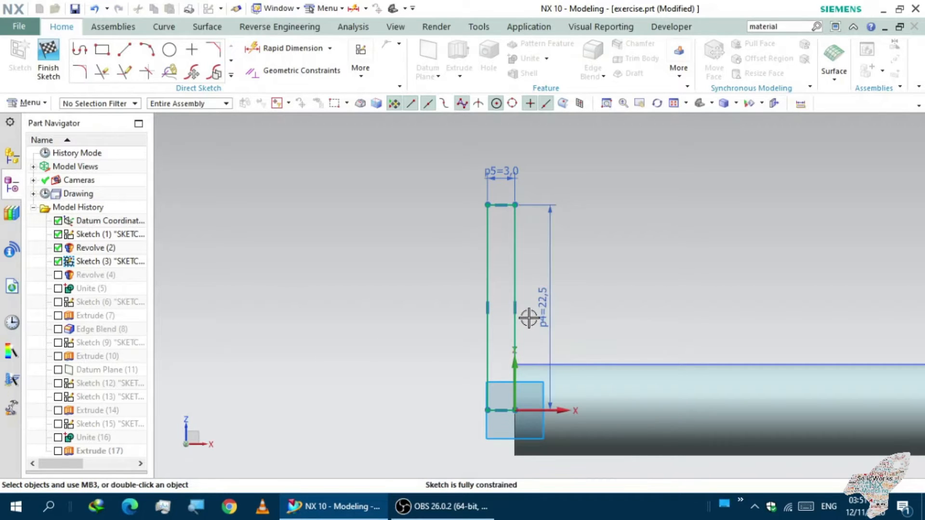
scroll(519, 321, down, 2)
scroll(520, 318, up, 1)
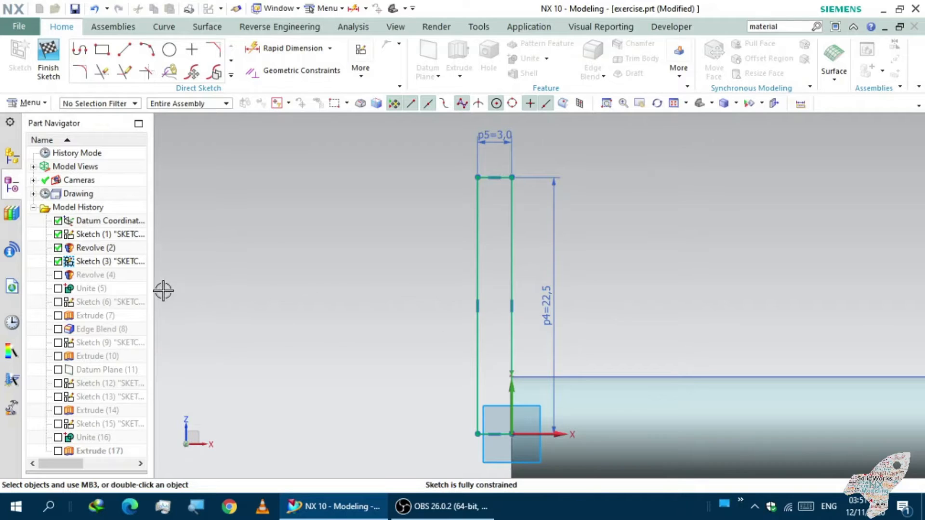
click(49, 50)
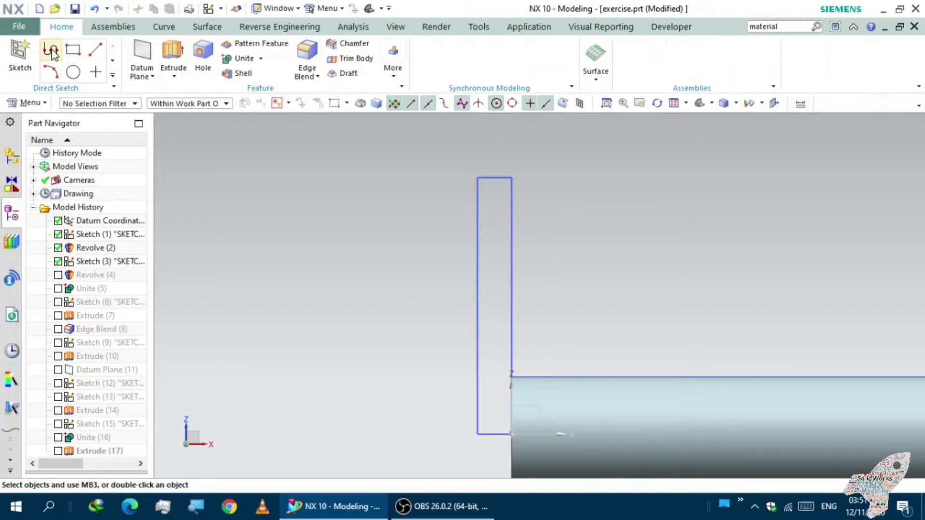
- Unsuppress the flange feature Revolve (4) and the Unite (5) that joins it to the shaft
click(58, 274)
scroll(291, 289, down, 2)
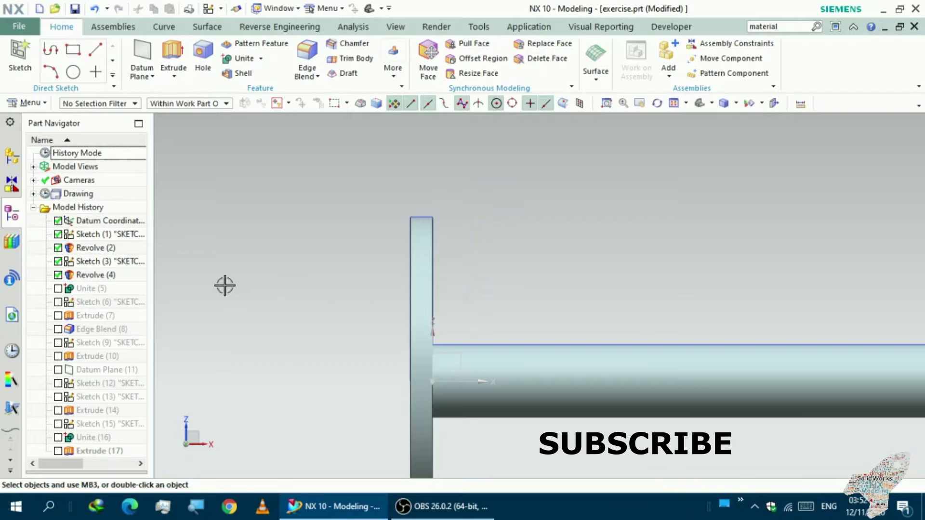
click(58, 288)
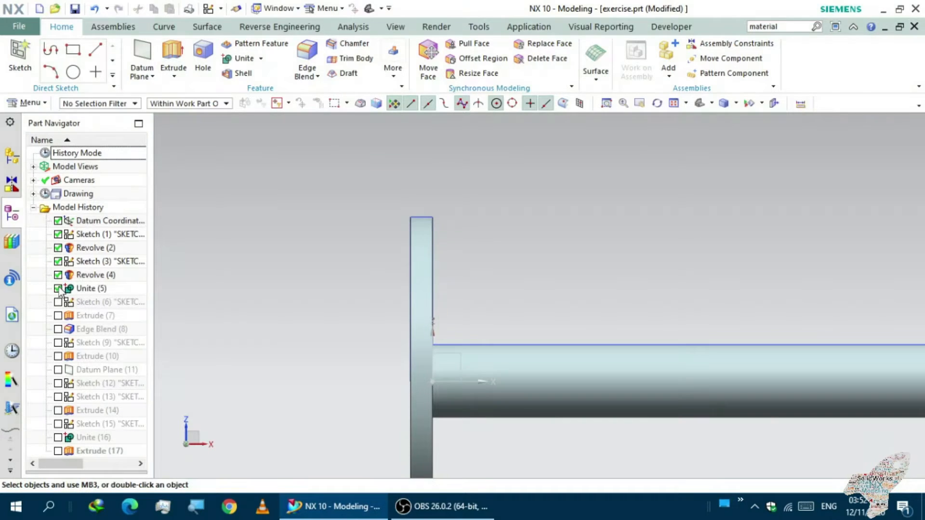
scroll(327, 304, down, 2)
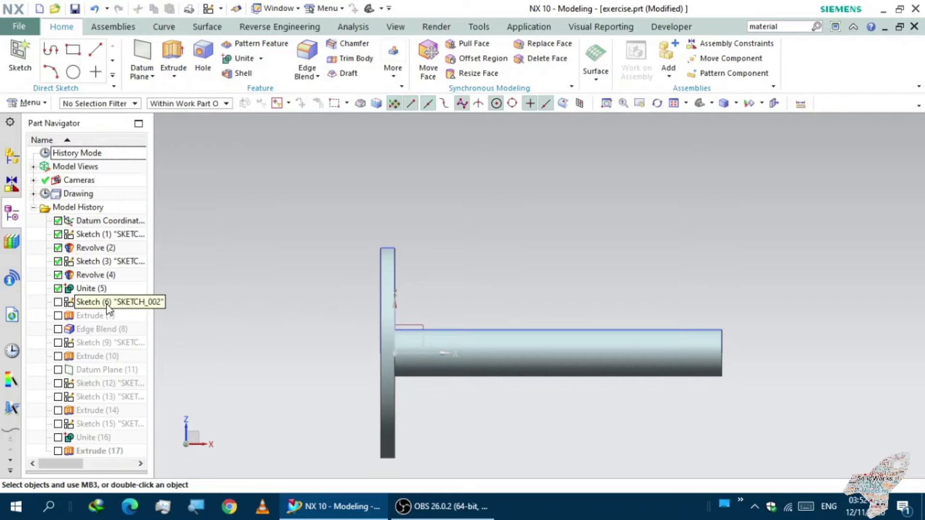
- Open Unite (5) for editing to examine its target and tool bodies, and accept the feature
double_click(98, 288)
mouse_move(341, 347)
middle_down()
mouse_move(371, 351)
mouse_move(308, 354)
mouse_move(332, 351)
middle_up()
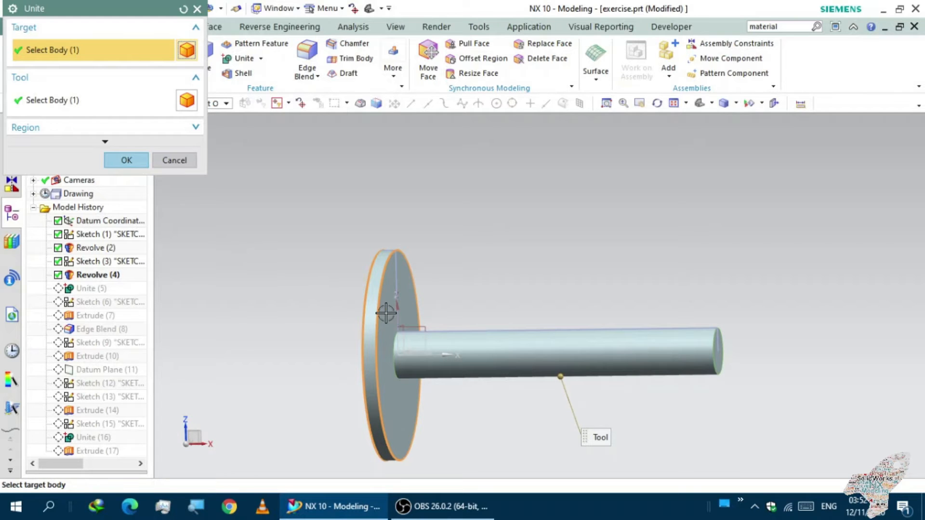
scroll(391, 351, down, 1)
scroll(380, 342, up, 3)
middle_drag(326, 335, 305, 325)
click(127, 159)
- Unsuppress Sketch (6) and show it in the model view on the flange face
middle_drag(326, 286, 308, 302)
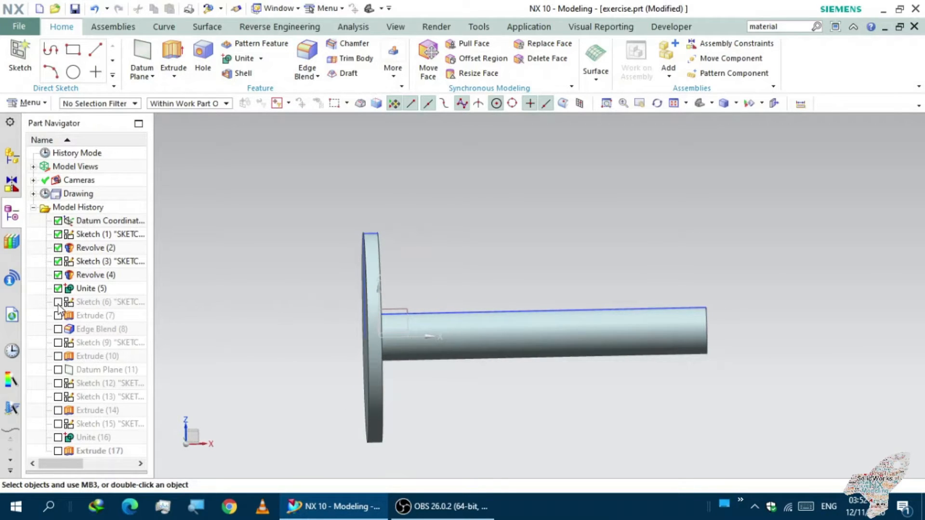
click(84, 307)
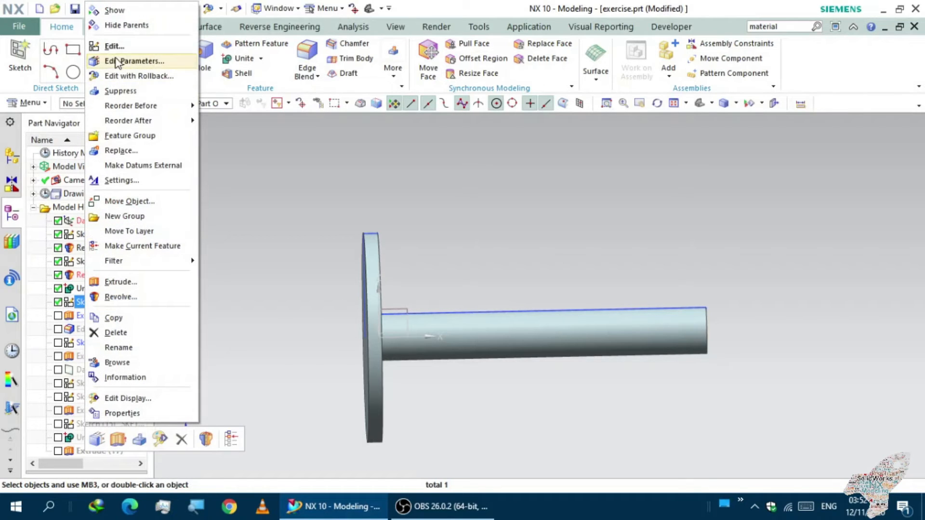
click(114, 10)
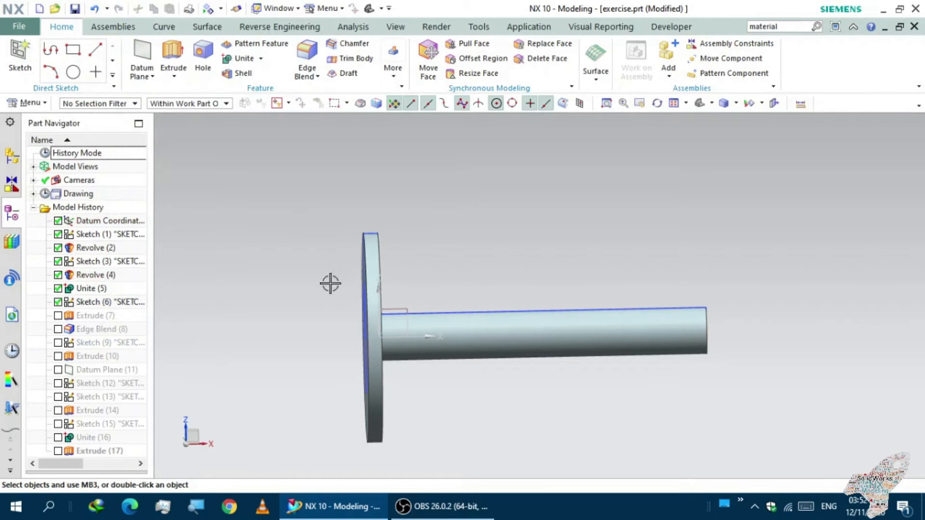
mouse_move(334, 284)
middle_down()
mouse_move(305, 285)
mouse_move(326, 291)
mouse_move(318, 281)
mouse_move(337, 275)
middle_up()
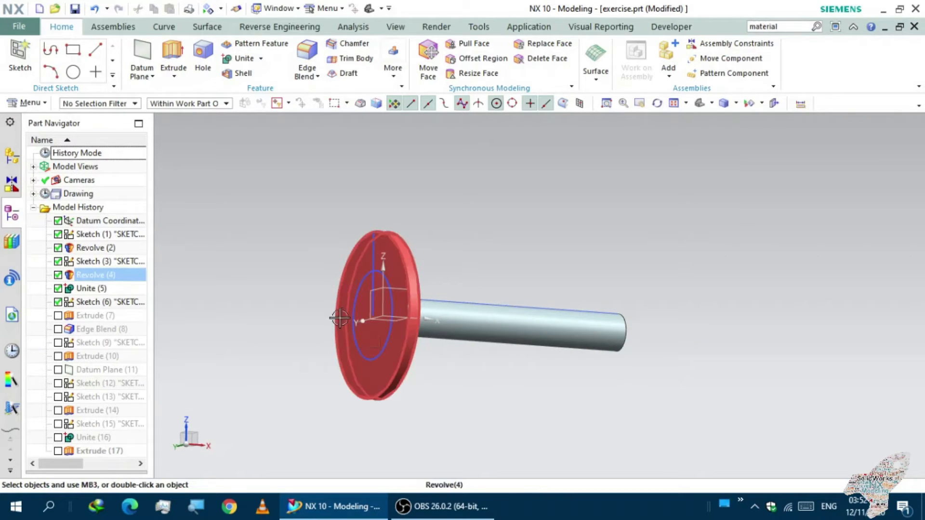
- Open Sketch (6) to examine the circle, move its diameter dimension clear of the flange, and finish the sketch
double_click(377, 351)
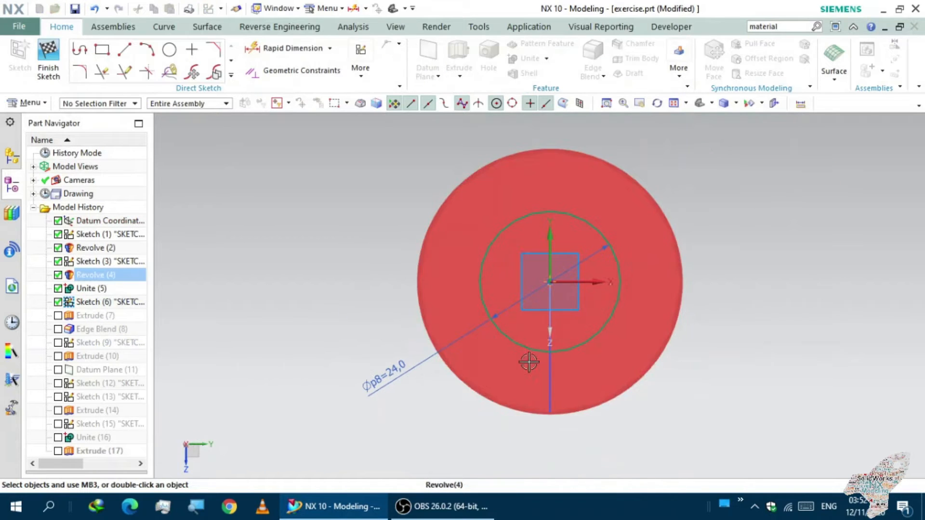
drag(384, 376, 326, 281)
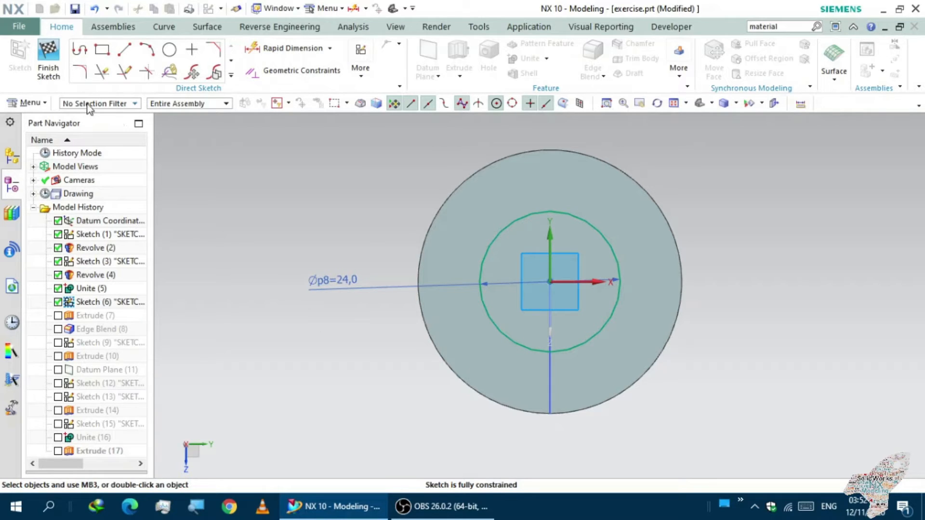
click(58, 52)
- Unsuppress Extrude (7), open it for editing to examine its distance limits and Boolean setting, and accept the feature
mouse_move(328, 219)
middle_down()
mouse_move(301, 235)
mouse_move(324, 237)
middle_up()
scroll(325, 237, down, 2)
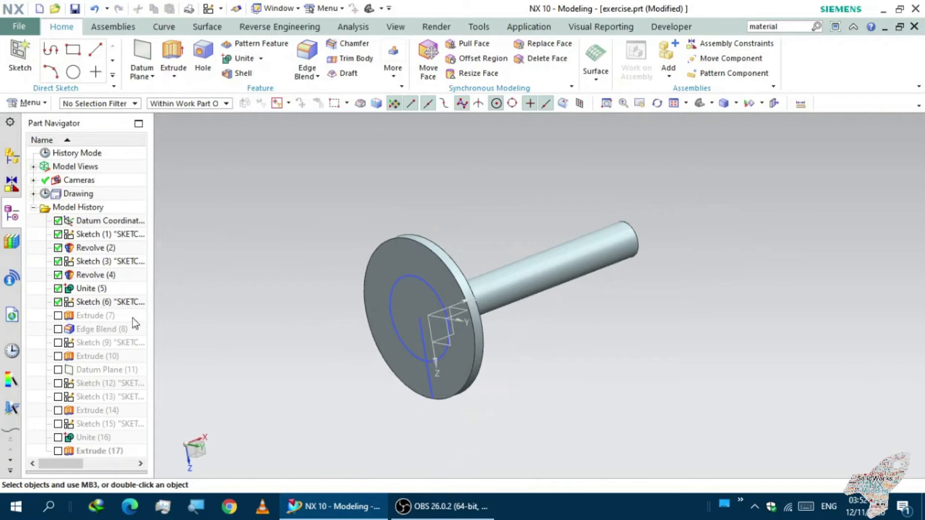
click(57, 316)
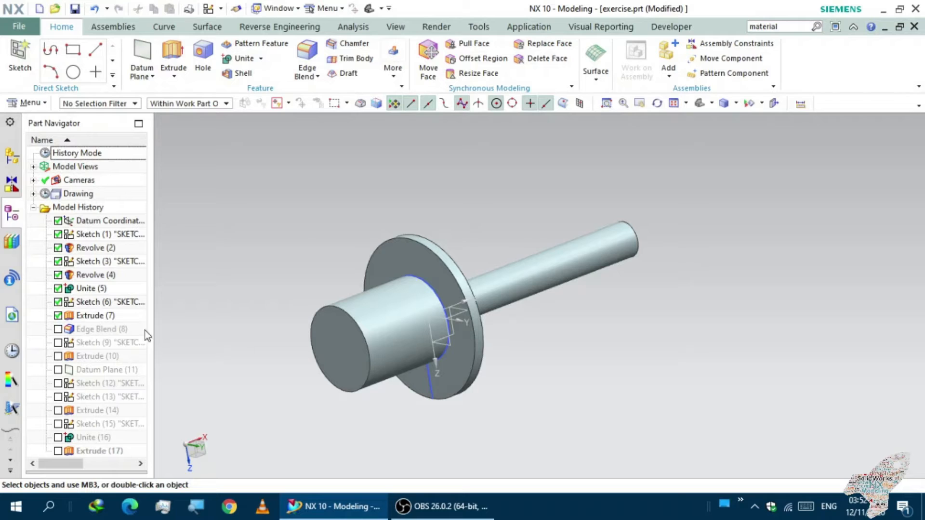
middle_drag(290, 358, 271, 374)
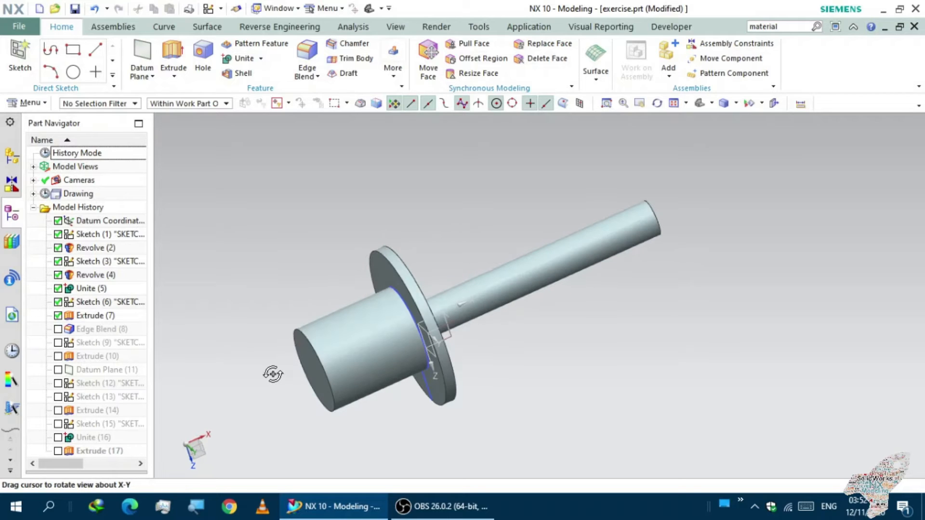
double_click(99, 316)
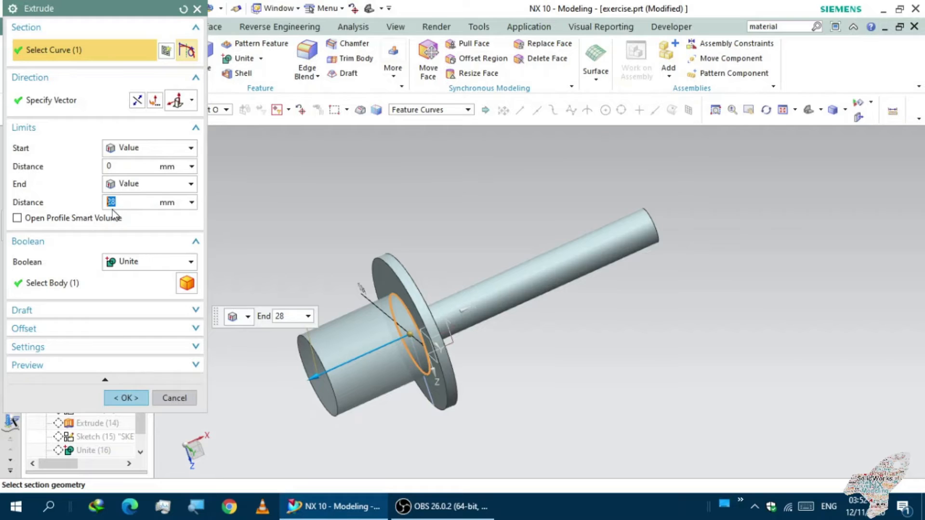
click(120, 398)
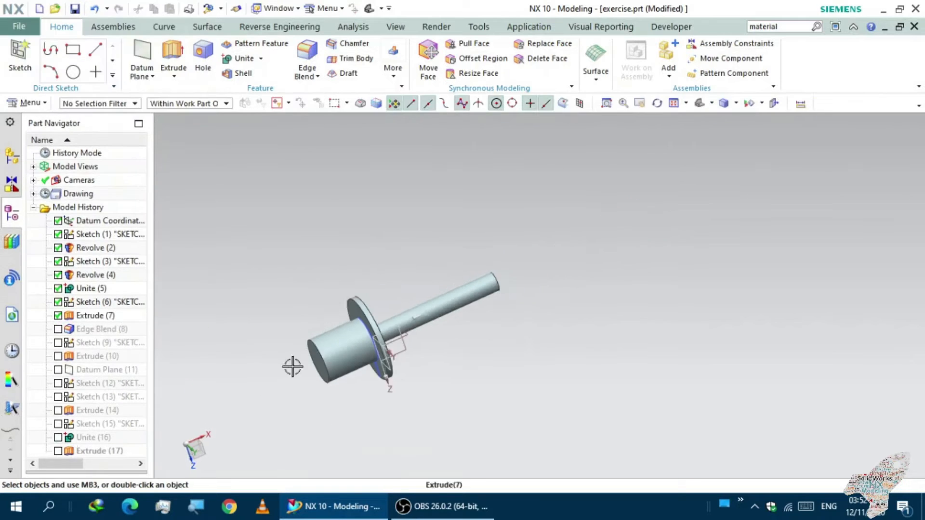
- Unsuppress Edge Blend (8), open it for editing to examine the blended edge and radius, and accept the feature
click(58, 330)
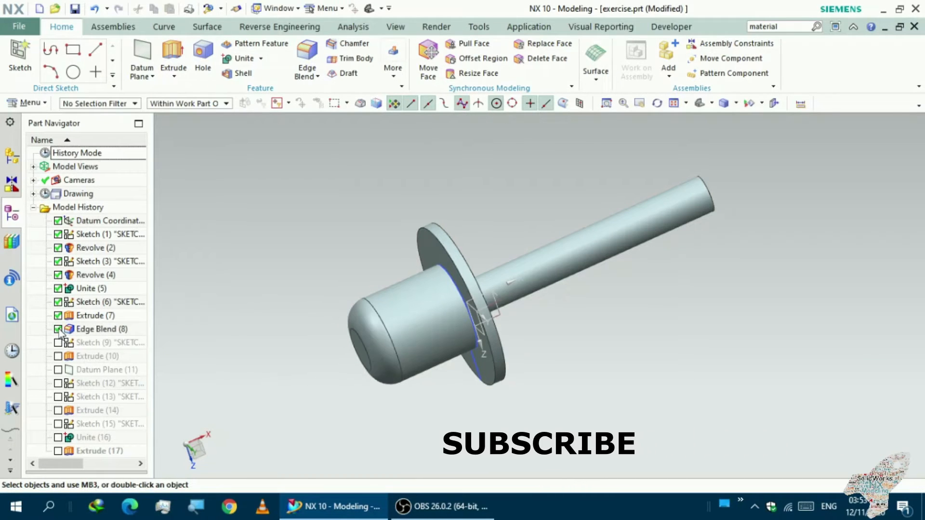
double_click(82, 331)
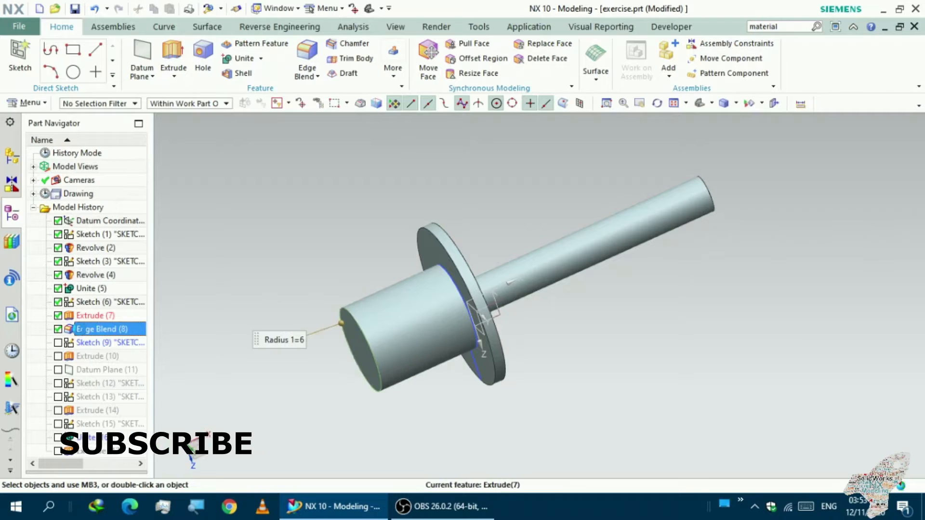
mouse_move(308, 299)
middle_down()
mouse_move(284, 291)
mouse_move(312, 298)
mouse_move(296, 285)
middle_up()
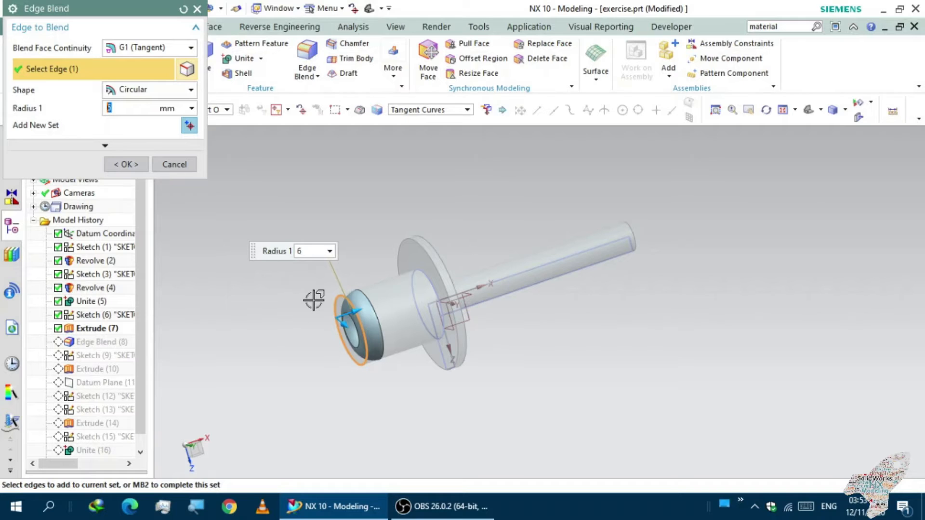
scroll(314, 300, up, 2)
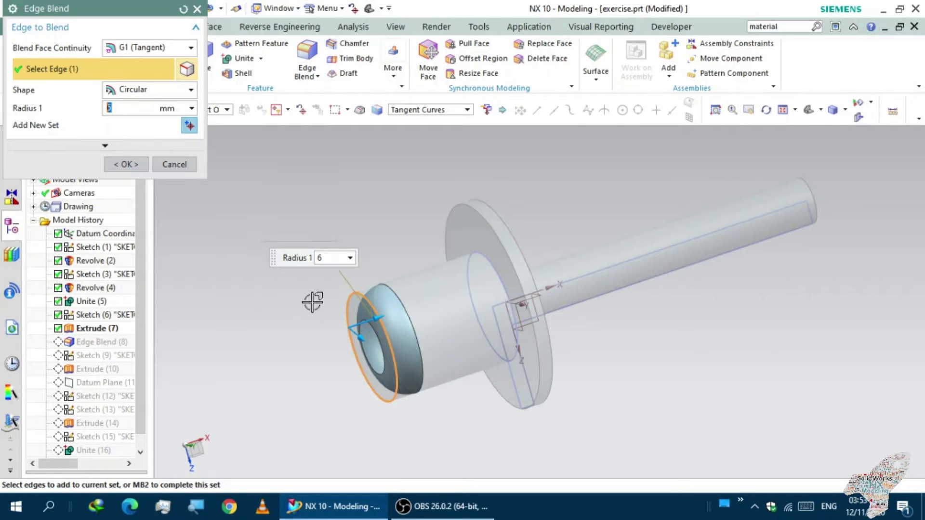
click(123, 164)
- Unsuppress Sketch (9) and show it in the model view at the blended end of the boss
middle_drag(221, 237, 264, 242)
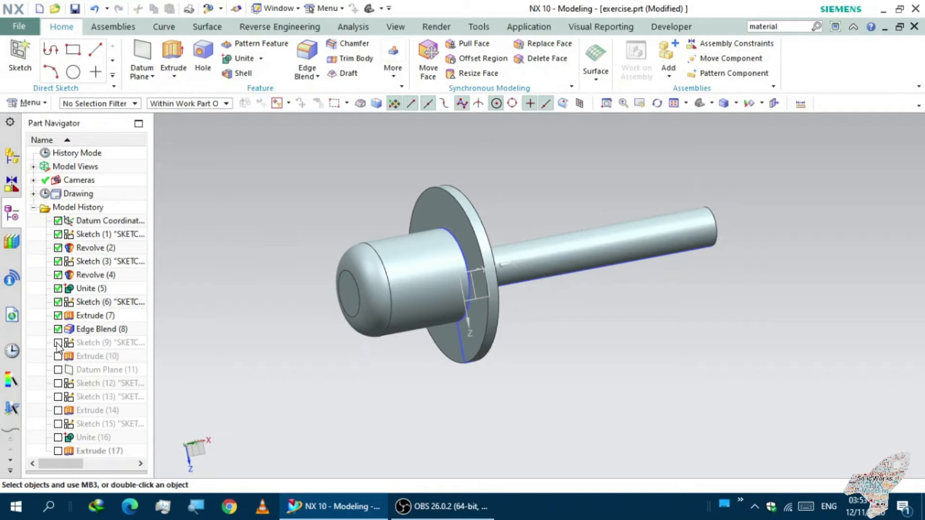
scroll(253, 332, down, 1)
scroll(234, 345, up, 1)
scroll(243, 334, down, 1)
scroll(255, 262, up, 2)
mouse_move(248, 273)
middle_down()
mouse_move(231, 264)
mouse_move(248, 261)
middle_up()
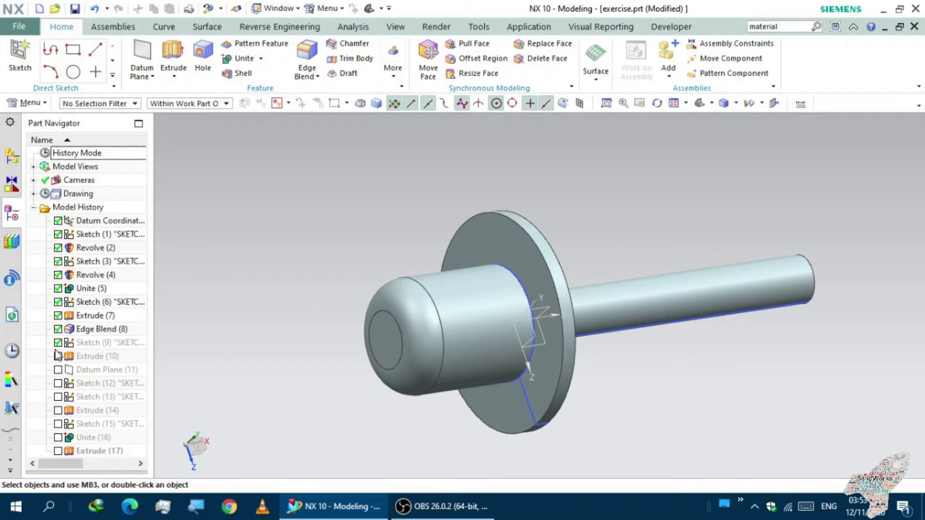
right_click(83, 343)
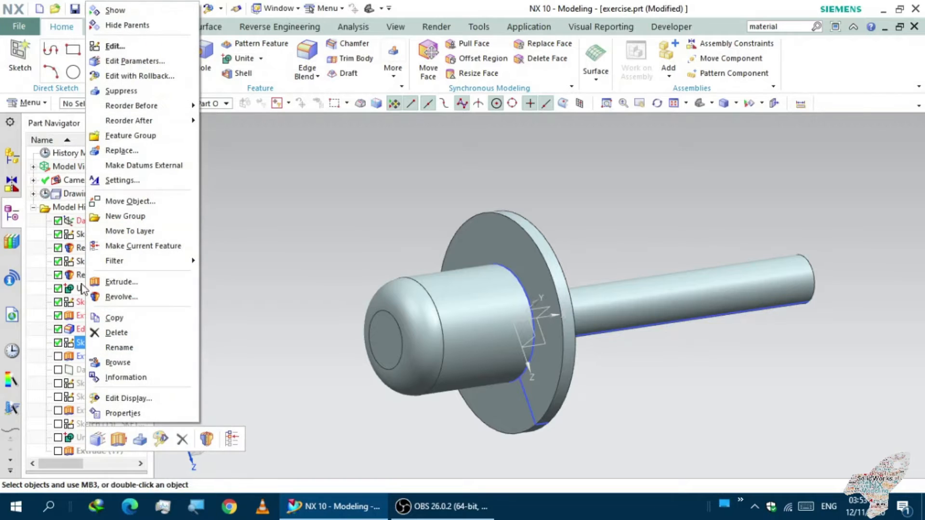
click(110, 11)
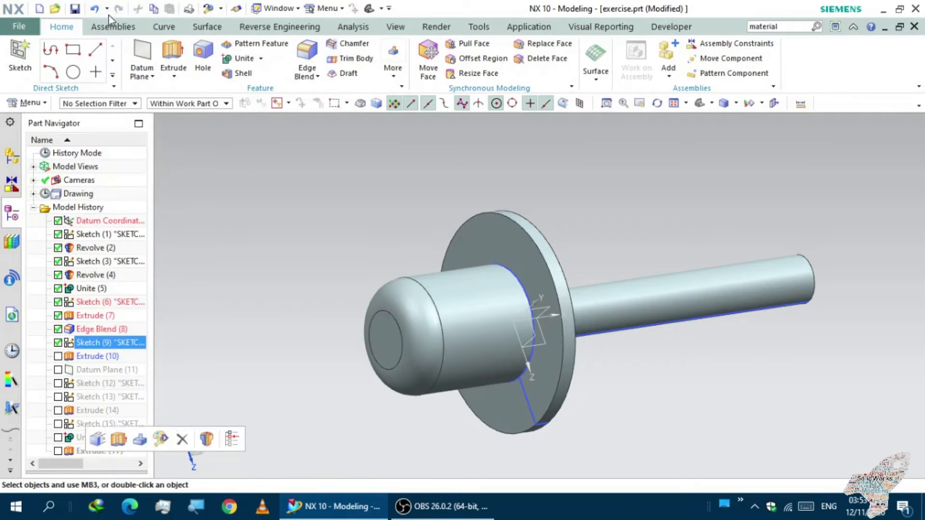
click(352, 319)
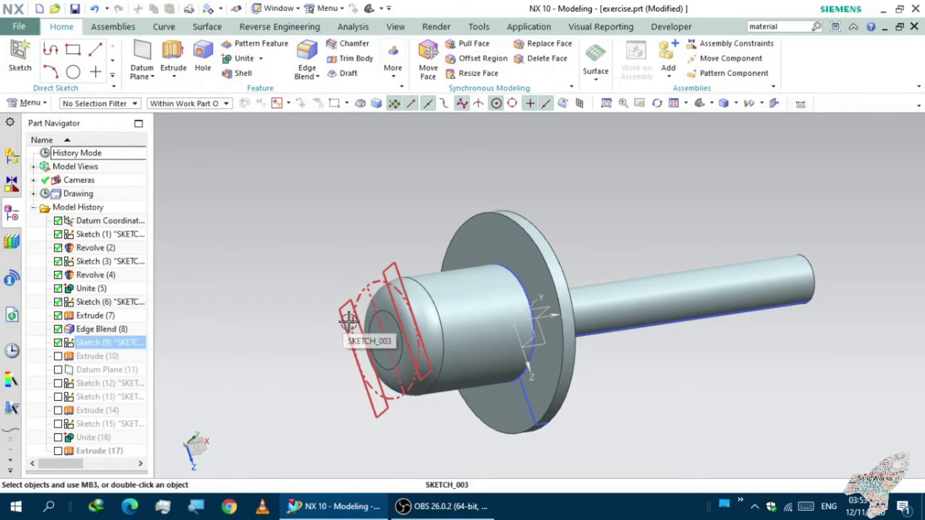
- Open Sketch (9) to examine the two mirrored rectangles and their height and width dimensions, and finish the sketch
double_click(348, 322)
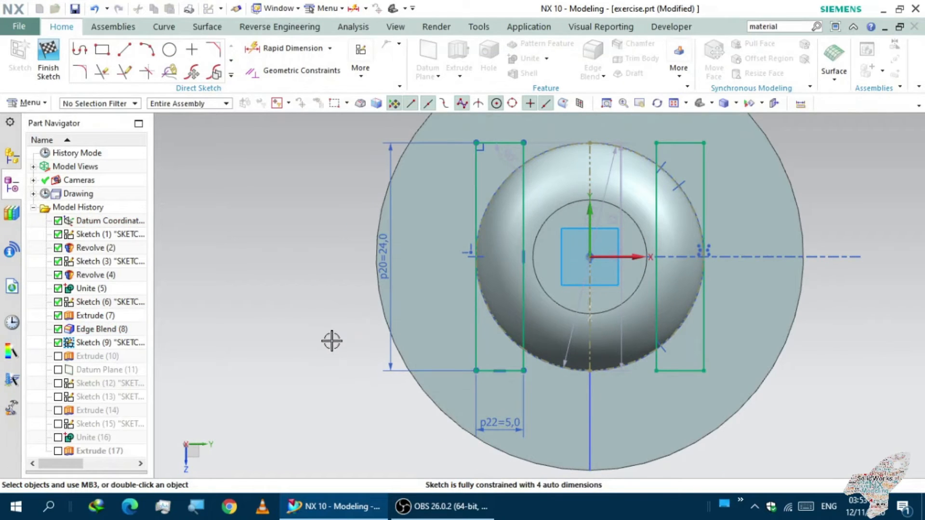
scroll(339, 345, down, 2)
scroll(501, 292, up, 1)
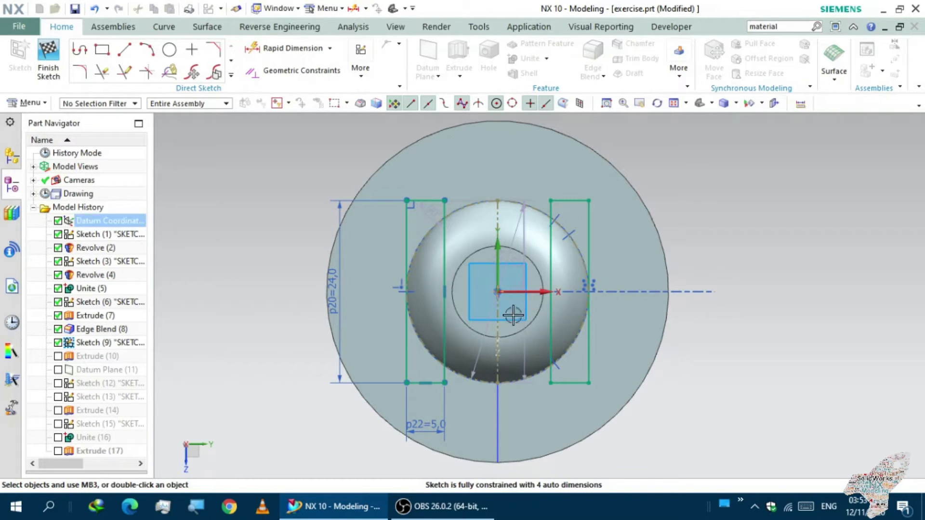
click(227, 76)
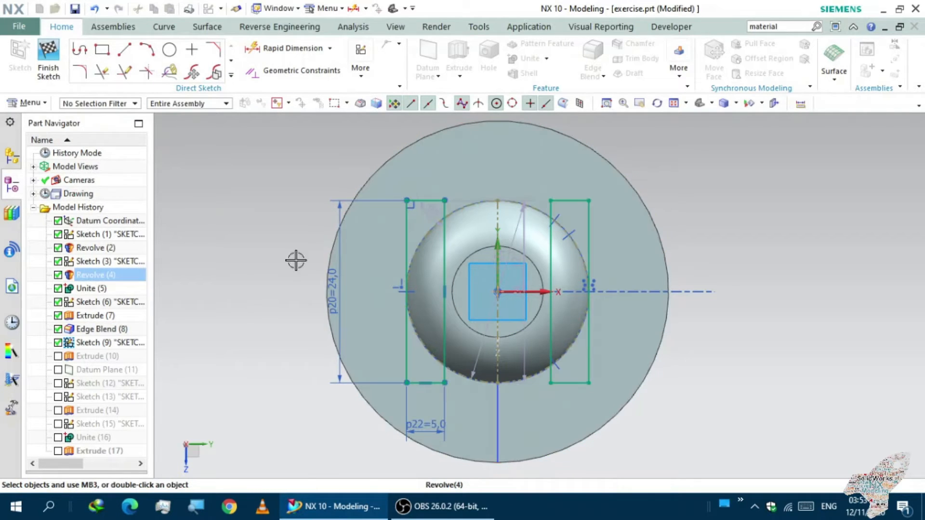
click(49, 62)
- Unsuppress Extrude (10), which cuts the two side flats into the boss
mouse_move(200, 181)
middle_down()
mouse_move(223, 217)
mouse_move(238, 210)
middle_up()
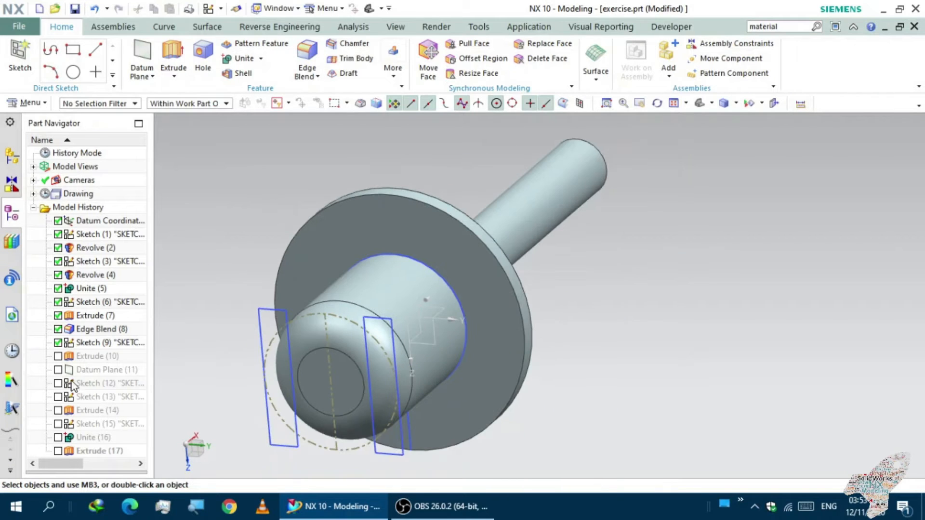
click(59, 357)
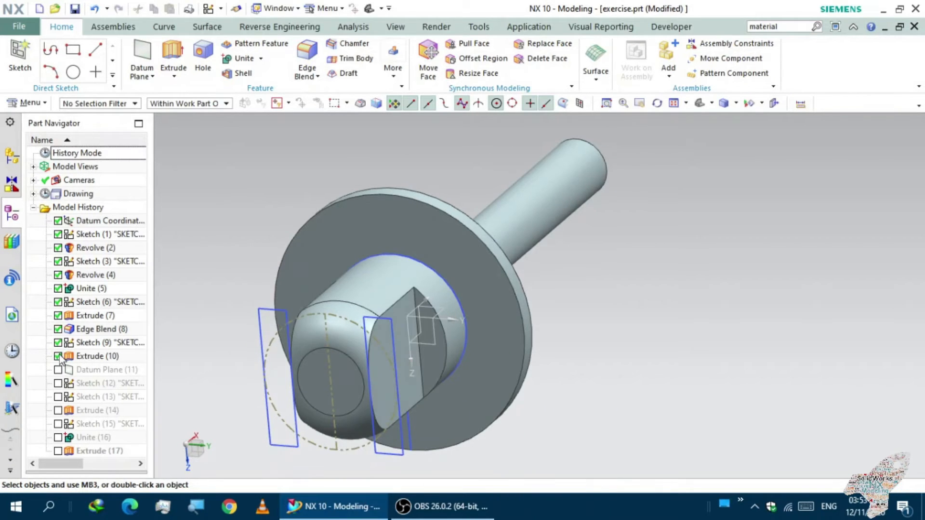
middle_drag(227, 357, 238, 322)
- Open Extrude (10) for editing to examine its section, distance limits and Subtract setting, and accept the feature
double_click(87, 356)
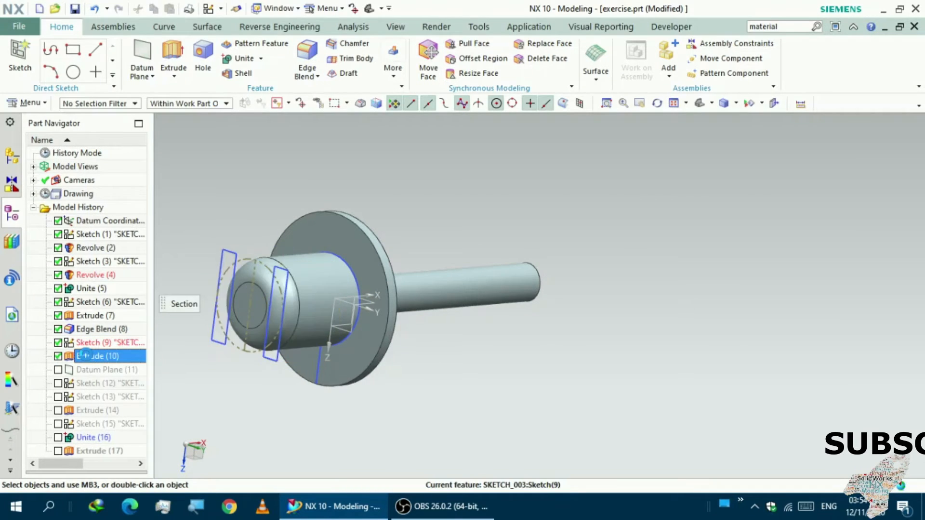
middle_drag(424, 395, 394, 426)
scroll(292, 372, down, 3)
scroll(331, 345, up, 3)
mouse_move(321, 372)
middle_down()
mouse_move(283, 393)
mouse_move(322, 361)
middle_up()
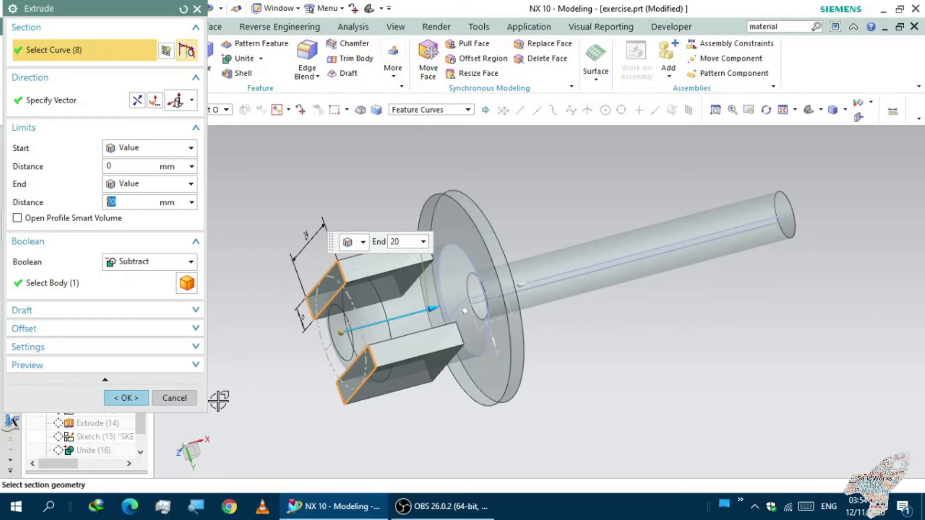
click(132, 400)
- Hide the Sketch (9) rectangles at the end of the boss
middle_drag(180, 393, 233, 345)
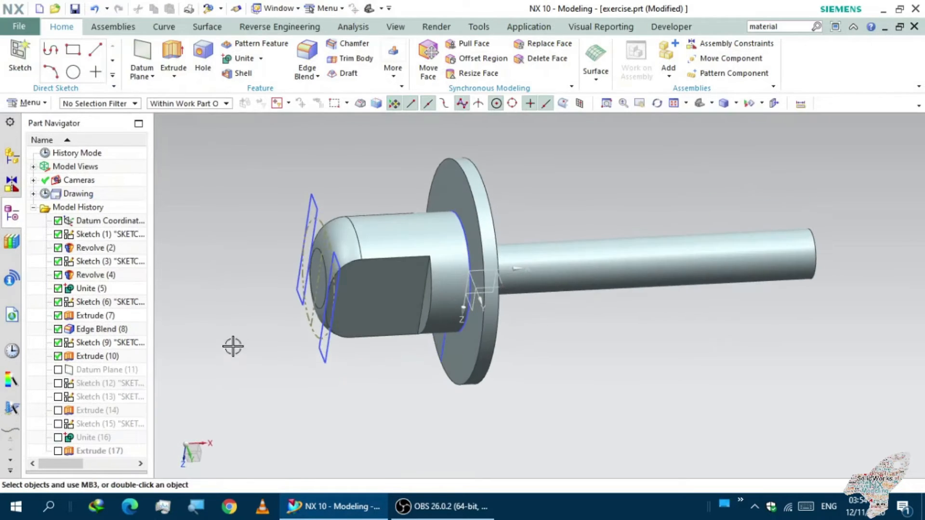
click(293, 293)
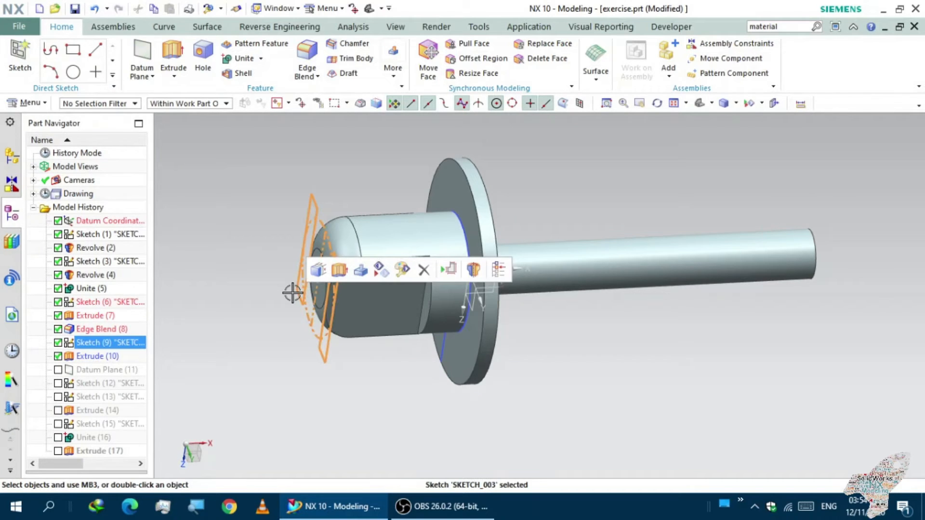
click(383, 274)
- Unsuppress Datum Plane (11) and show it in the model view
middle_drag(305, 360, 350, 339)
scroll(518, 275, down, 2)
scroll(518, 243, up, 6)
middle_drag(518, 244, 399, 332)
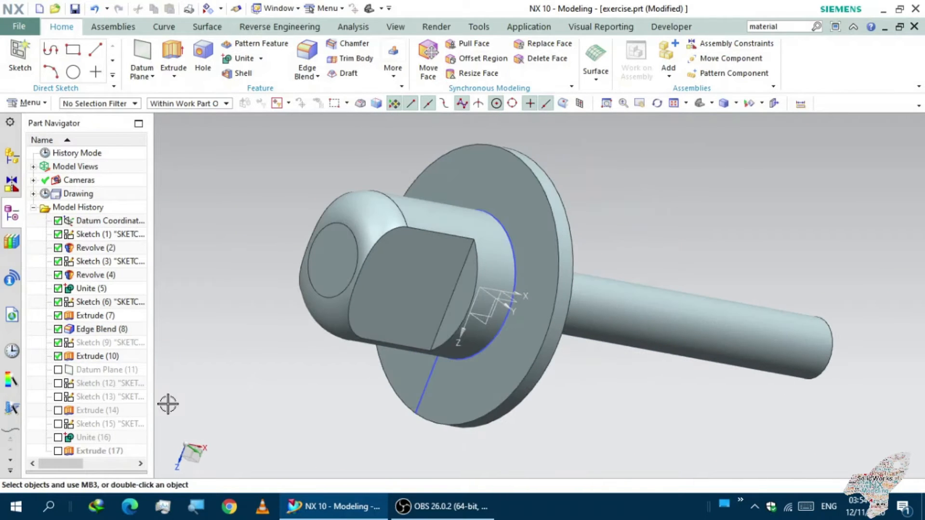
click(58, 370)
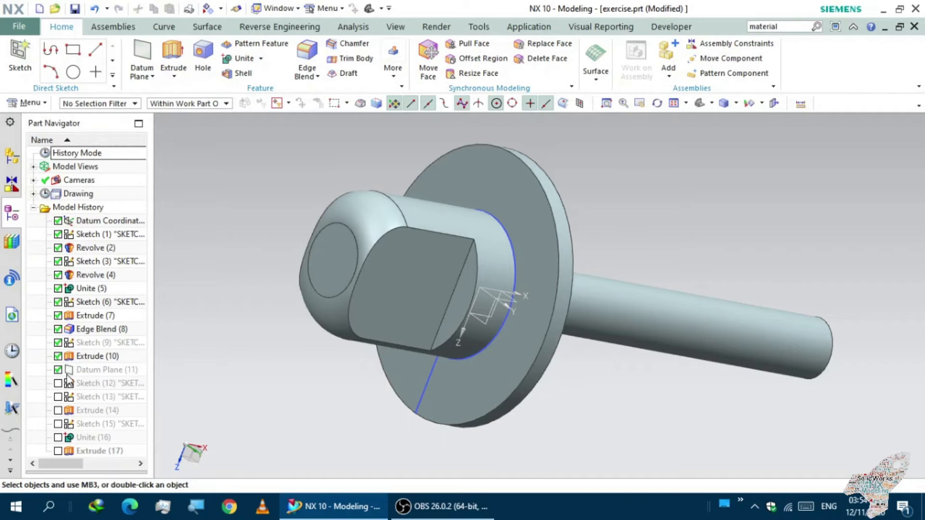
click(71, 372)
right_click(70, 371)
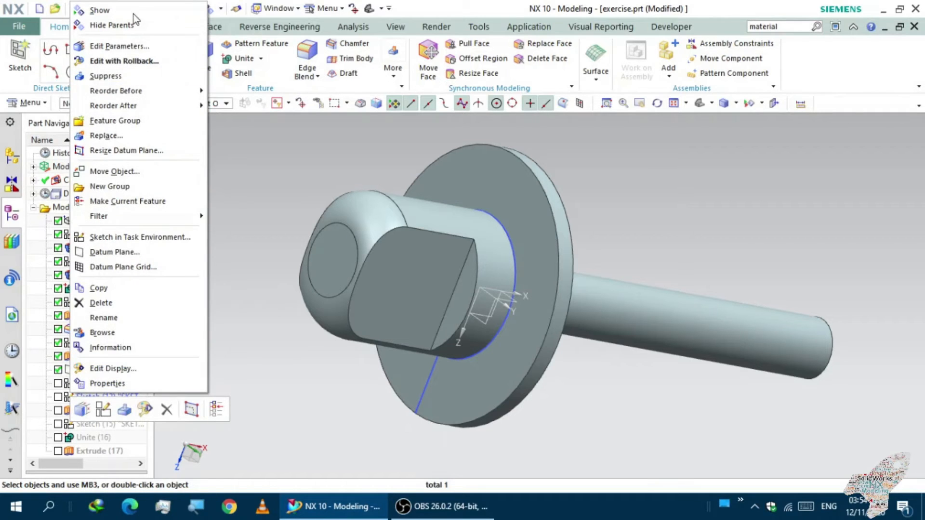
click(100, 10)
- Open Datum Plane (11) for editing to examine its type, planar reference and offset distance, and accept the plane
middle_drag(330, 154, 378, 223)
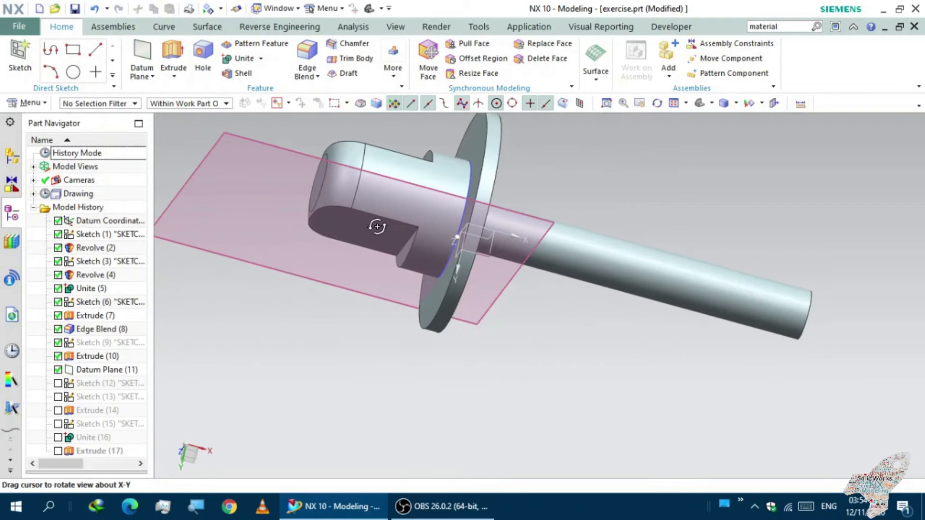
double_click(86, 369)
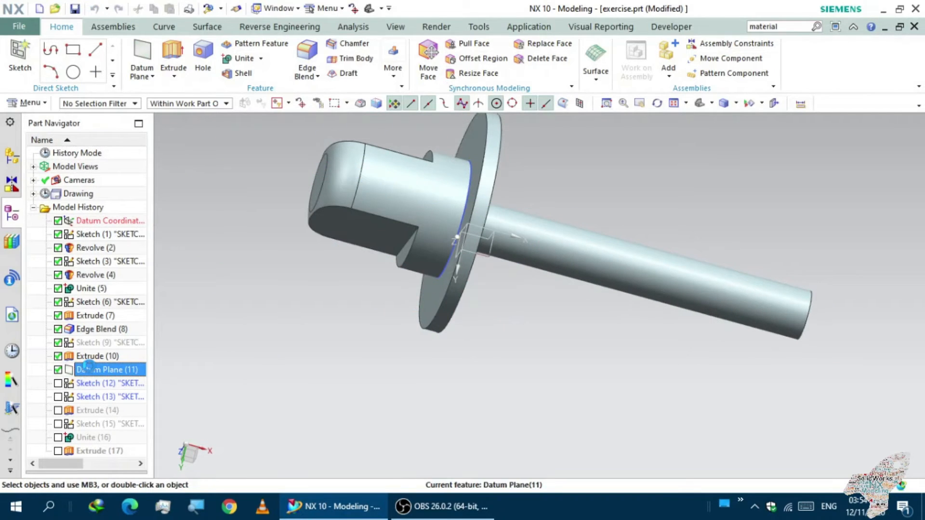
middle_drag(328, 355, 351, 318)
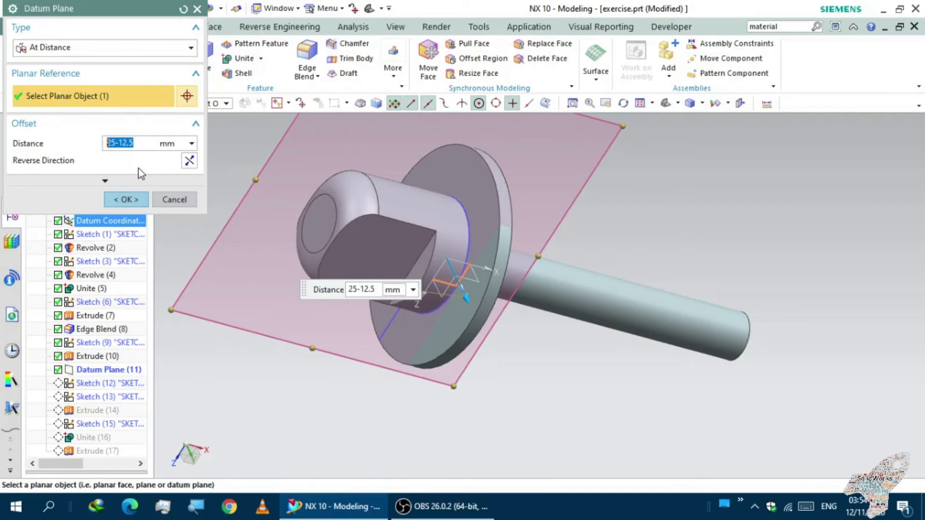
middle_drag(175, 261, 239, 273)
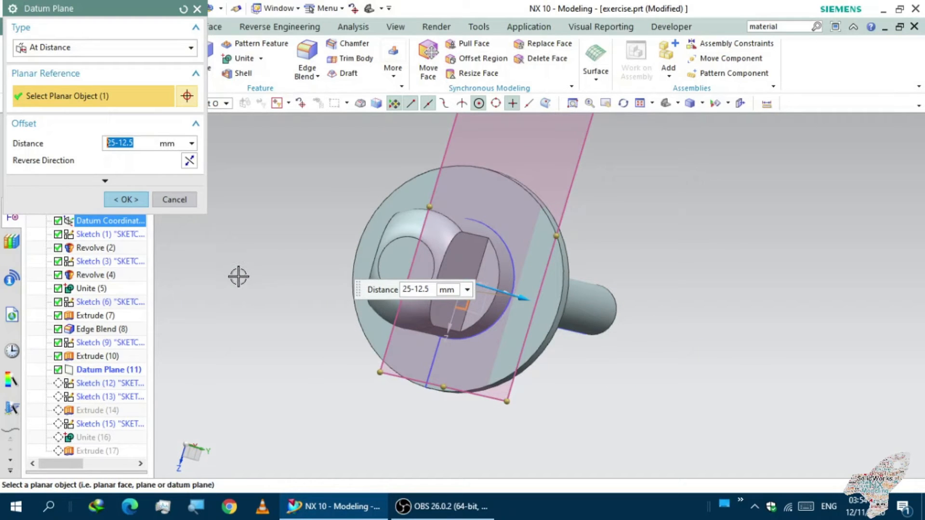
middle_drag(355, 427, 235, 304)
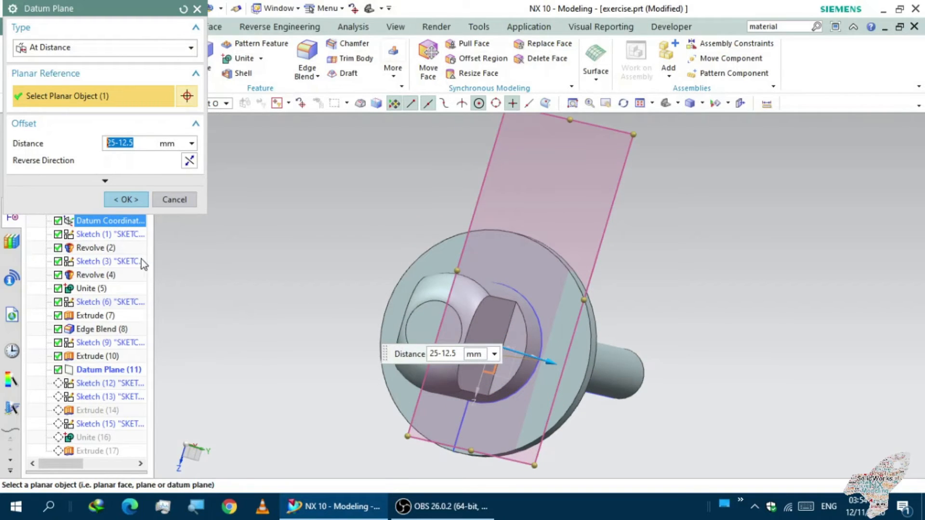
click(127, 199)
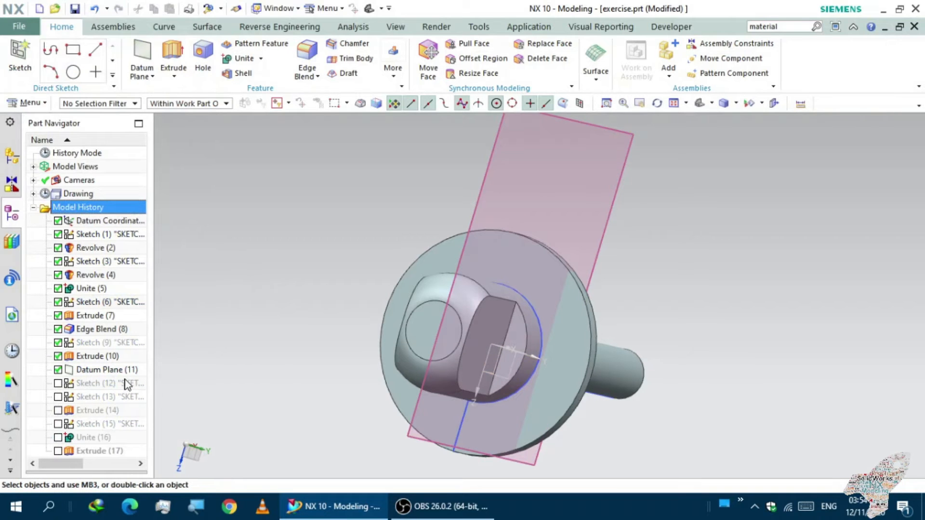
- Unsuppress Sketch (12), the feature directly after Datum Plane (11) in the model history
mouse_move(411, 327)
middle_down()
mouse_move(363, 316)
mouse_move(372, 331)
mouse_move(374, 306)
mouse_move(379, 322)
mouse_move(407, 336)
middle_up()
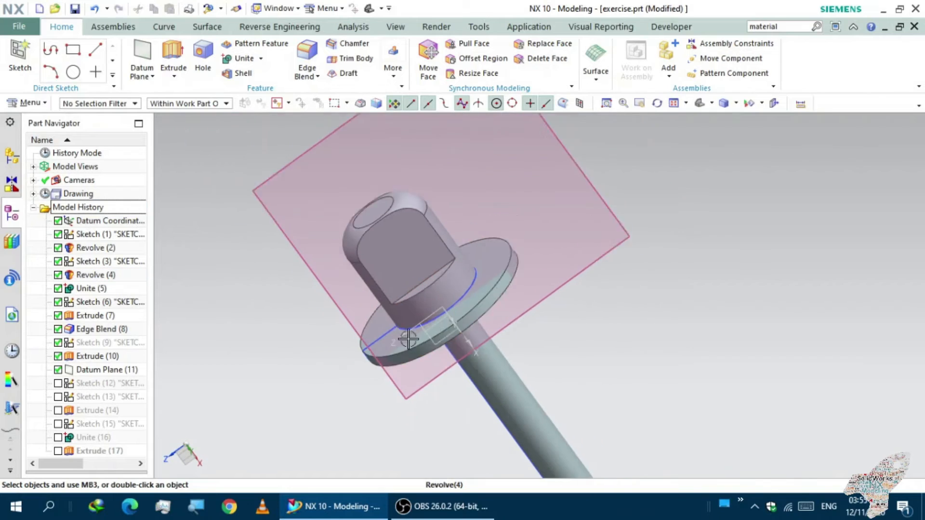
scroll(406, 336, down, 3)
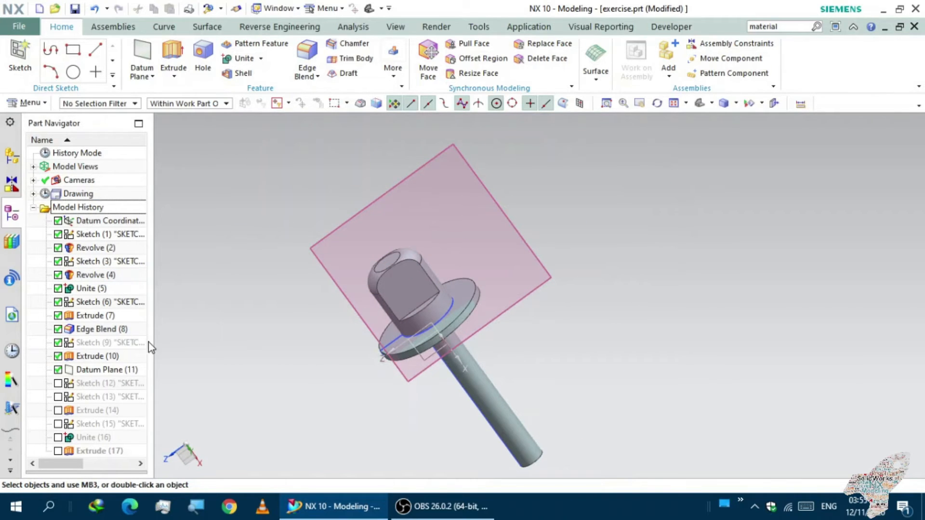
click(58, 384)
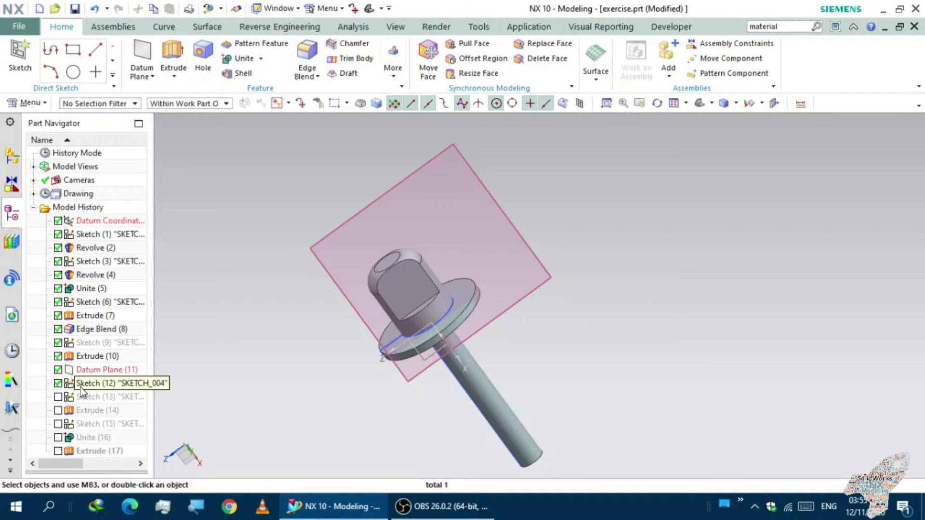
right_click(81, 389)
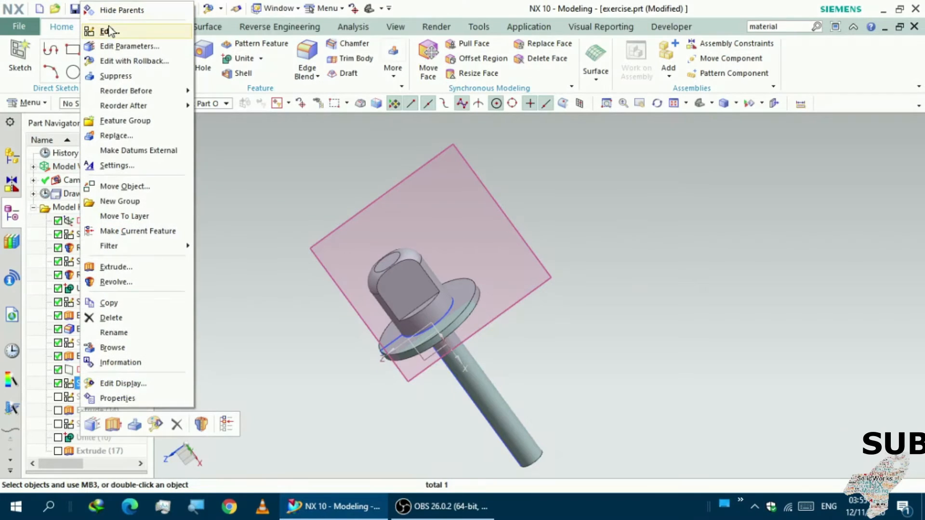
click(252, 283)
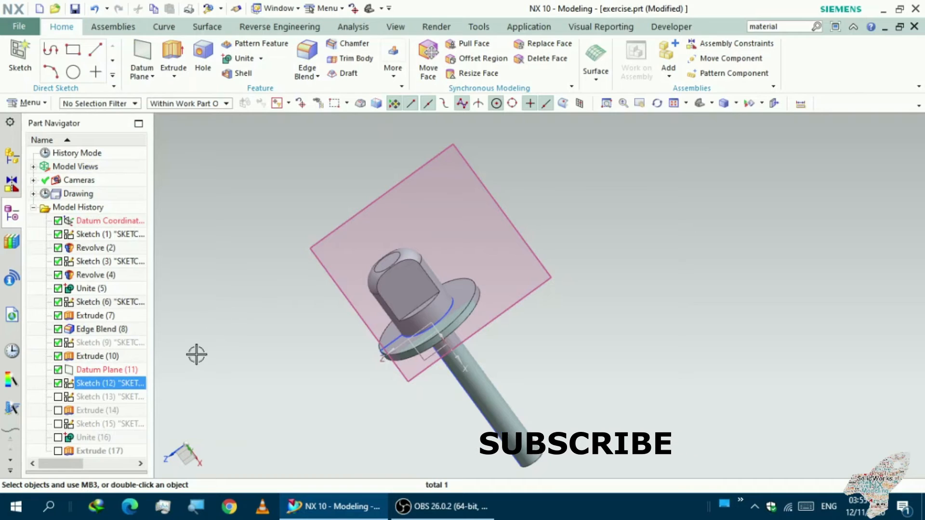
right_click(110, 383)
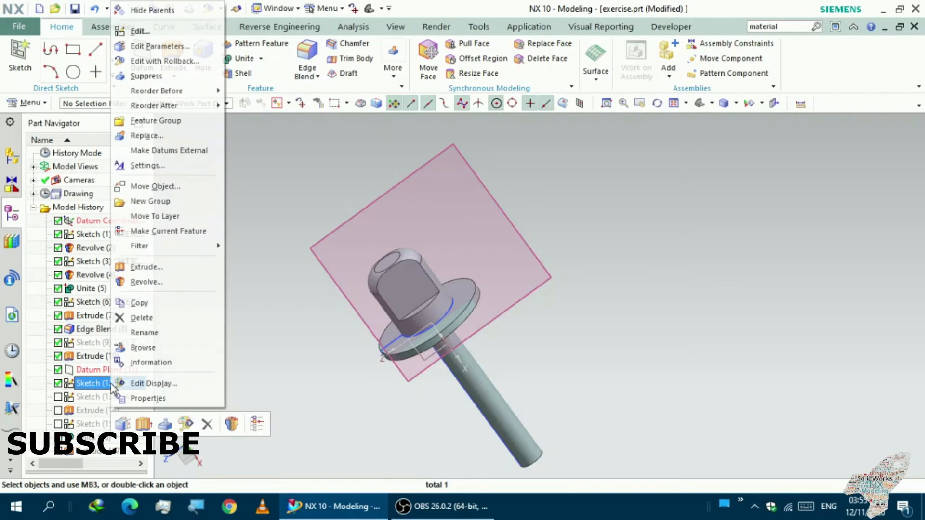
click(278, 316)
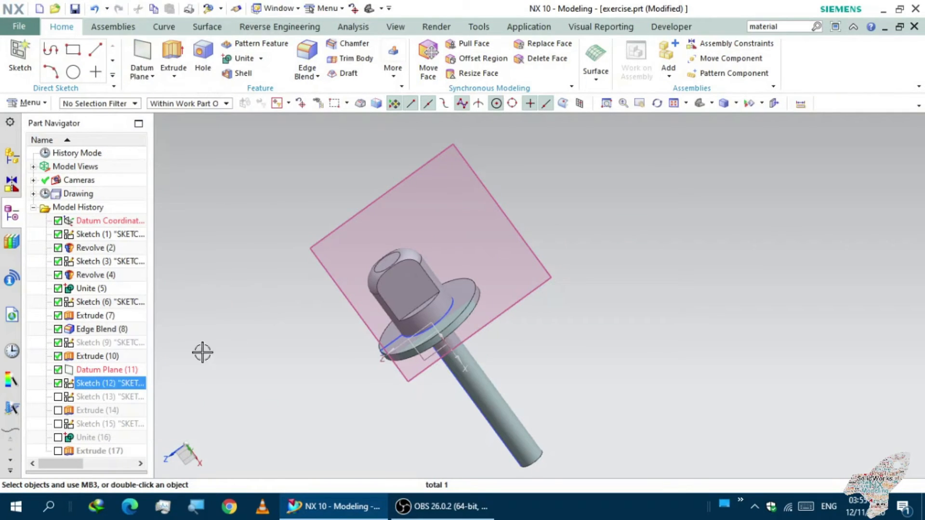
middle_drag(284, 340, 264, 359)
- Open Sketch (12) for editing to examine its geometry, and finish the sketch
double_click(116, 384)
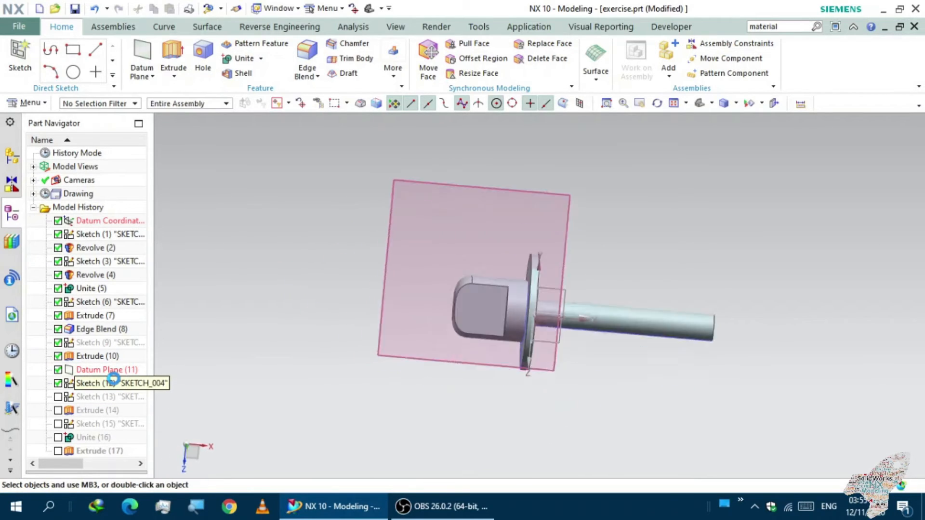
scroll(446, 313, up, 2)
scroll(442, 318, down, 2)
click(50, 58)
middle_drag(302, 236, 173, 355)
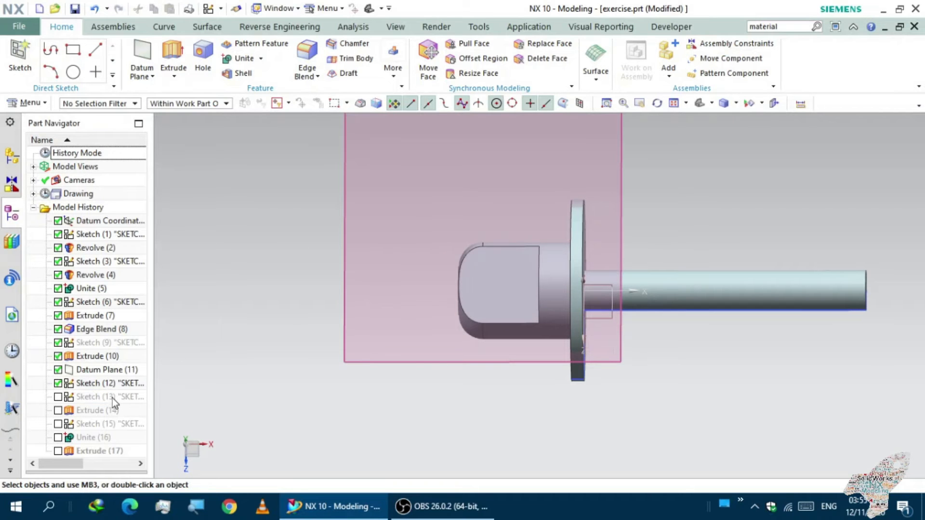
middle_drag(247, 330, 284, 352)
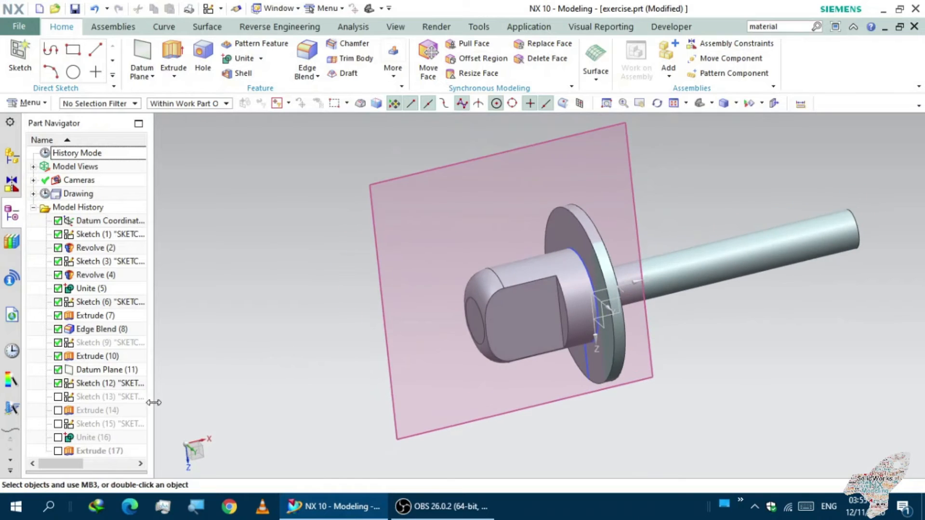
- Unsuppress Sketch (13) and open it for editing to examine the circle on the flat of the boss and its dimensions
click(58, 396)
double_click(73, 397)
right_click(80, 400)
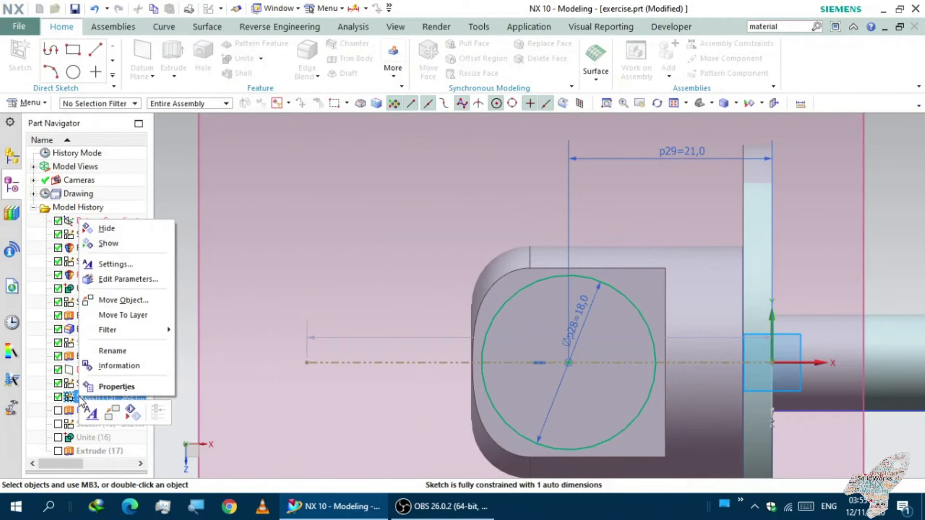
click(292, 399)
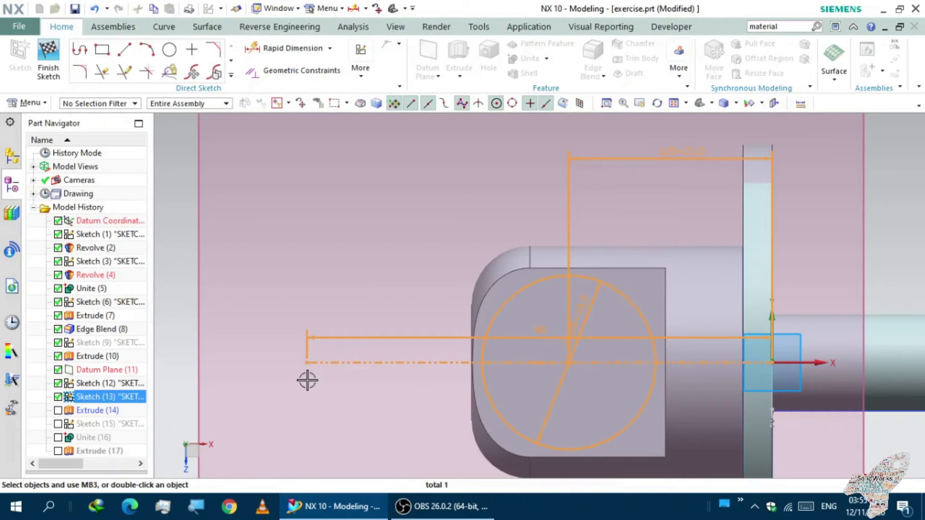
scroll(244, 282, down, 2)
right_click(208, 297)
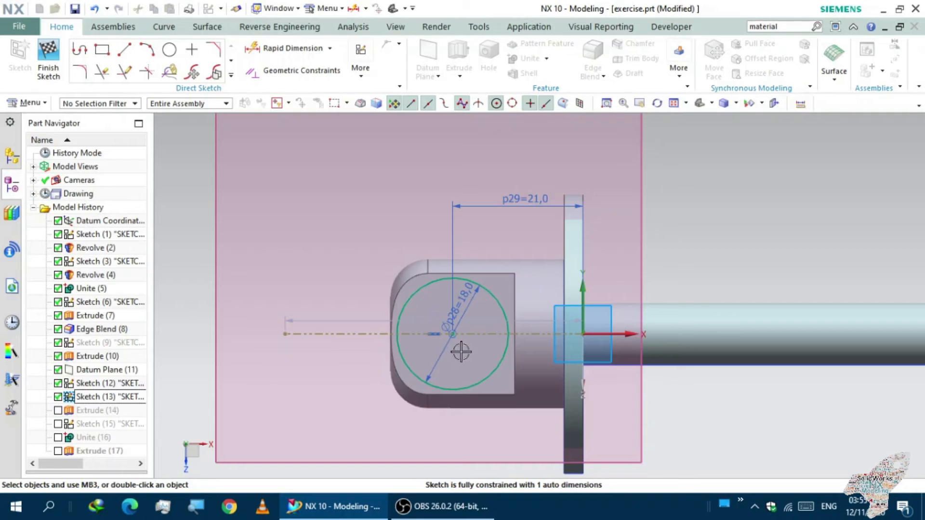
scroll(512, 247, down, 1)
scroll(521, 262, up, 3)
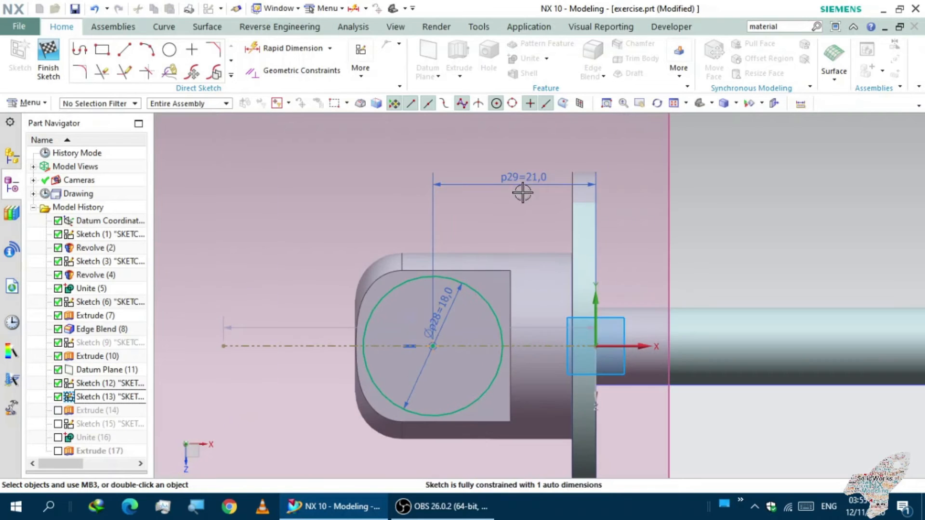
- Check the circle's horizontal distance dimension and reposition it higher above the boss, moving the circle's diameter dimension outside the boss outline
double_click(522, 181)
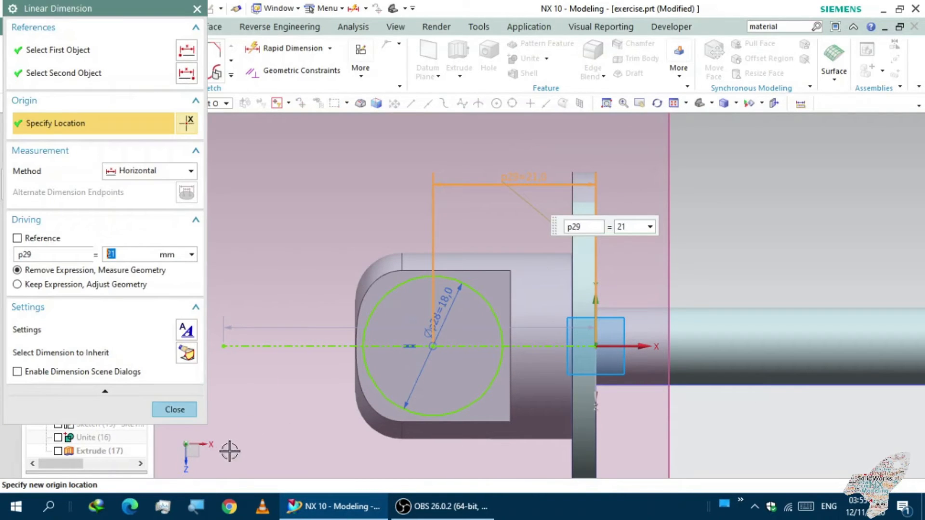
click(163, 410)
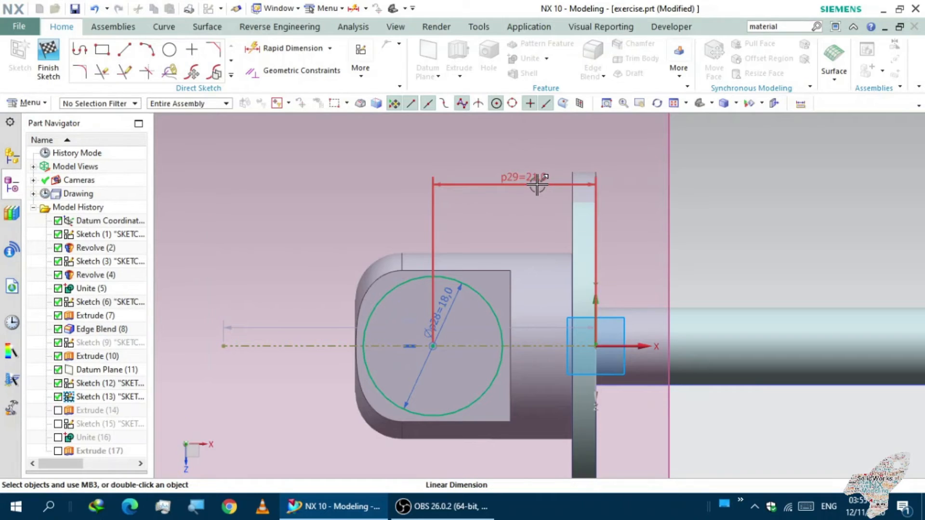
drag(536, 176, 527, 145)
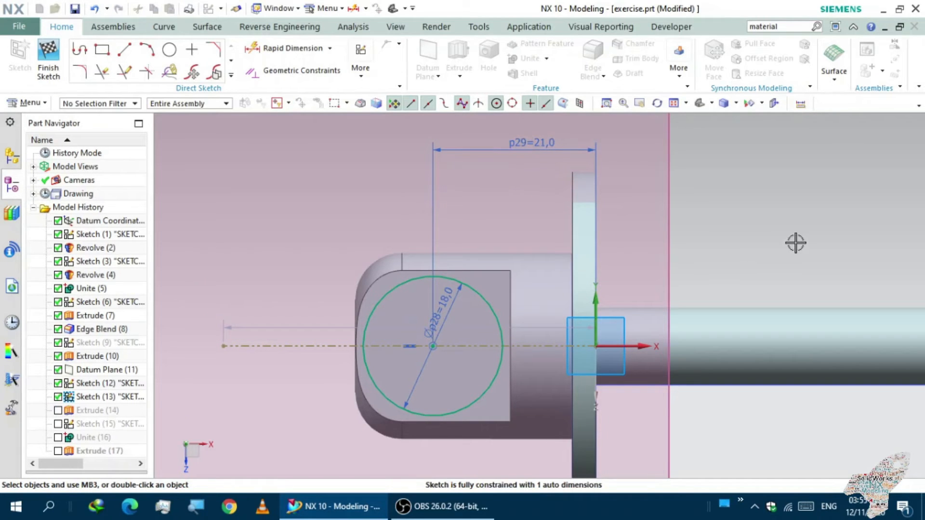
mouse_move(420, 366)
mouse_down()
mouse_move(432, 330)
mouse_move(312, 347)
mouse_move(261, 313)
mouse_move(244, 287)
mouse_move(248, 264)
mouse_up()
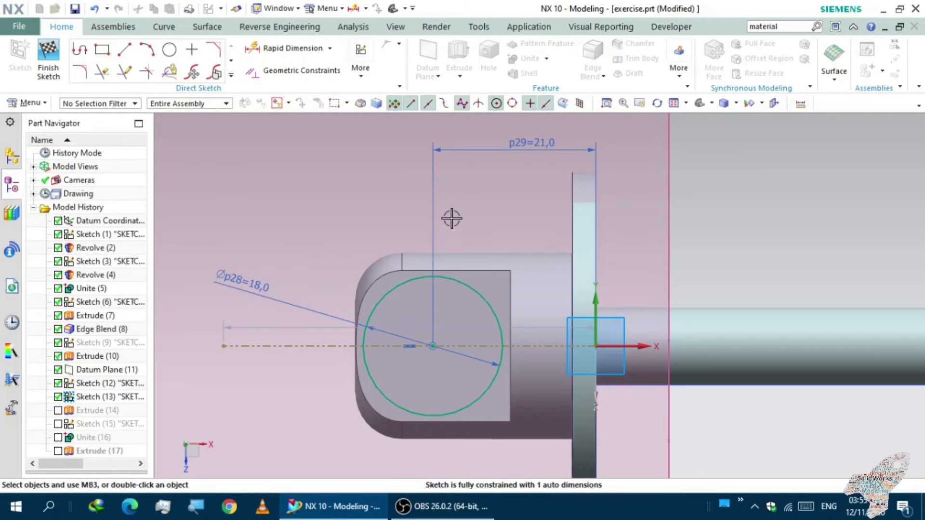
scroll(451, 218, down, 1)
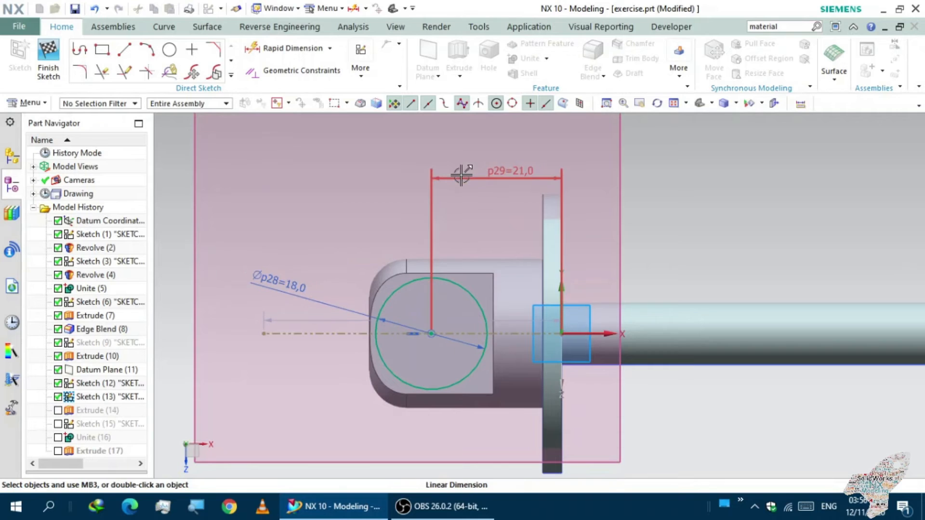
drag(501, 171, 467, 162)
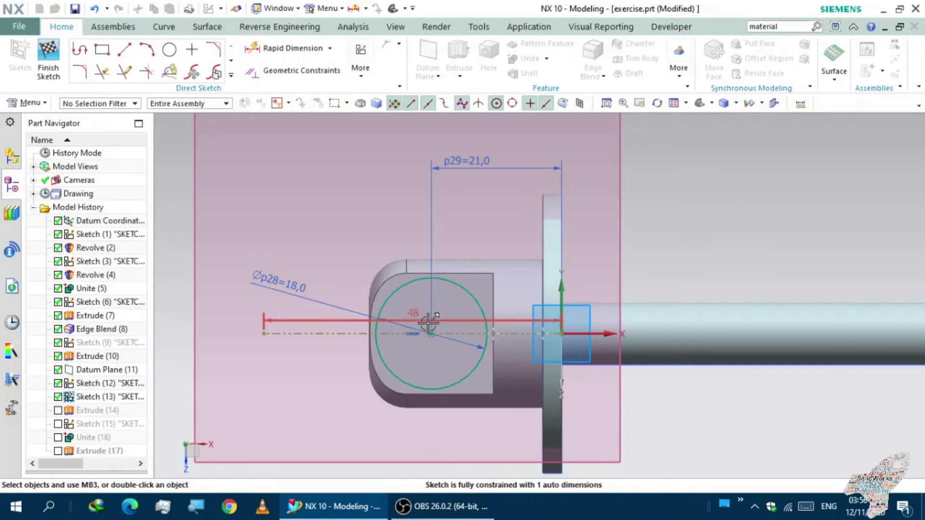
- Finish Sketch (13) and unsuppress Extrude (14), the cylinder running across the boss between its two flats
scroll(431, 333, up, 2)
scroll(431, 333, up, 2)
scroll(409, 347, down, 2)
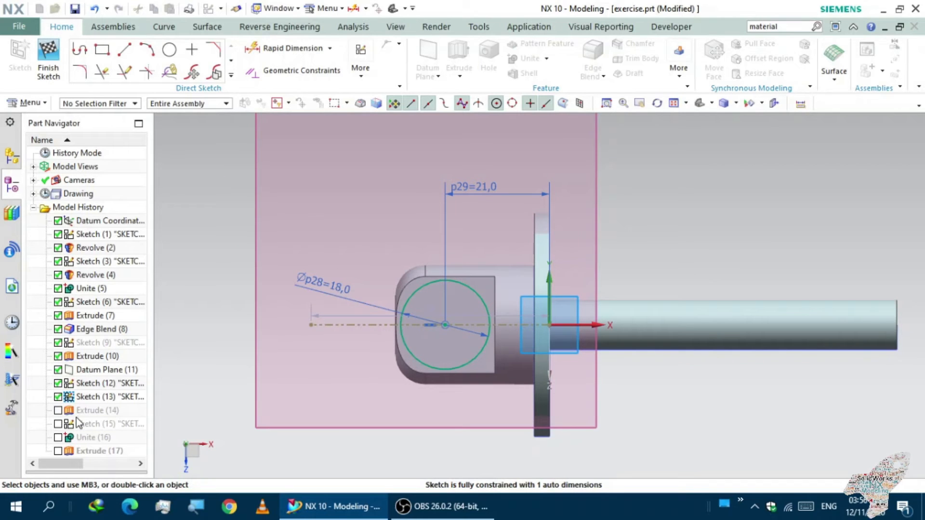
click(59, 411)
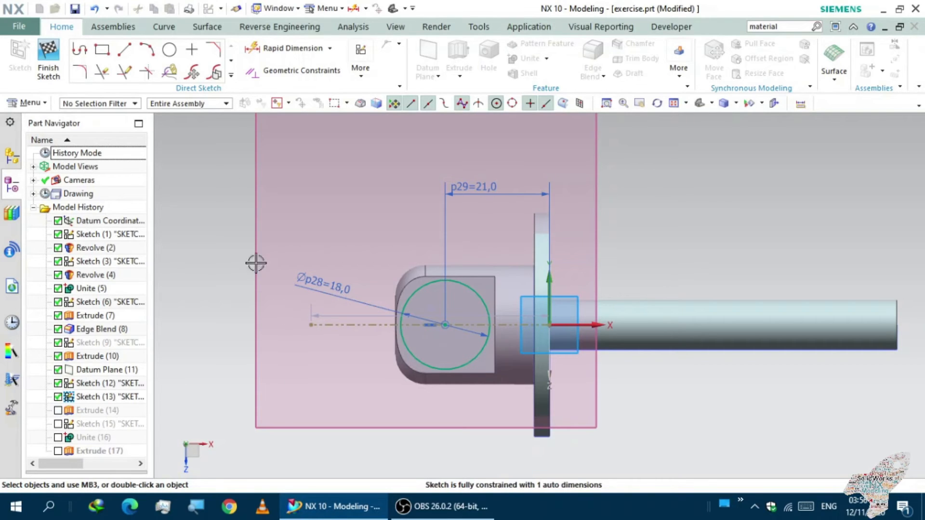
click(48, 60)
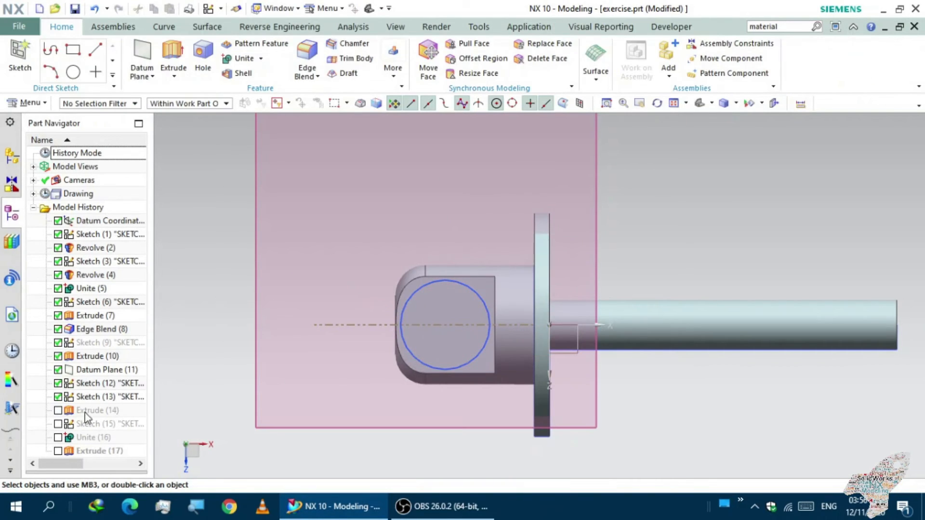
click(58, 411)
mouse_move(311, 394)
middle_down()
mouse_move(300, 398)
mouse_move(355, 413)
mouse_move(316, 393)
middle_up()
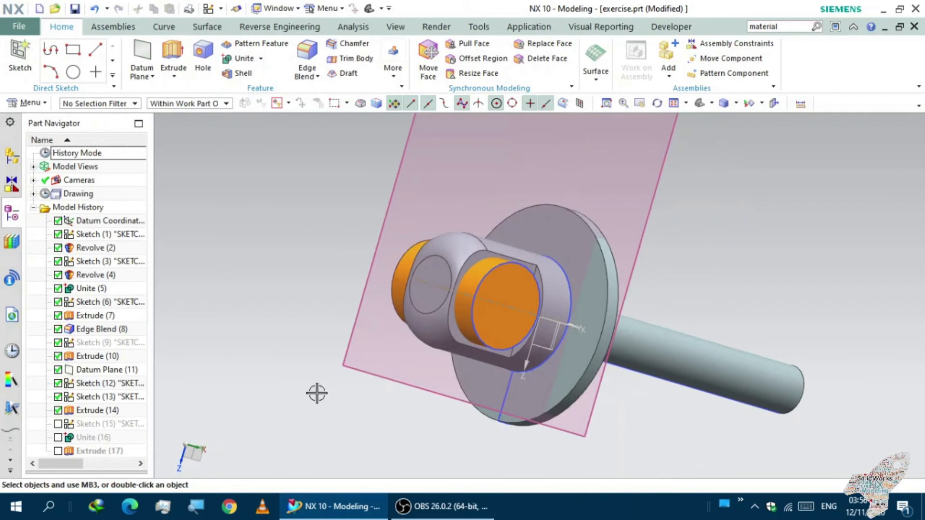
scroll(490, 376, down, 3)
middle_drag(490, 377, 453, 386)
scroll(423, 385, up, 4)
- Open Extrude (14) for editing to examine its circular section, distance limits and Boolean setting, and accept the feature
click(89, 410)
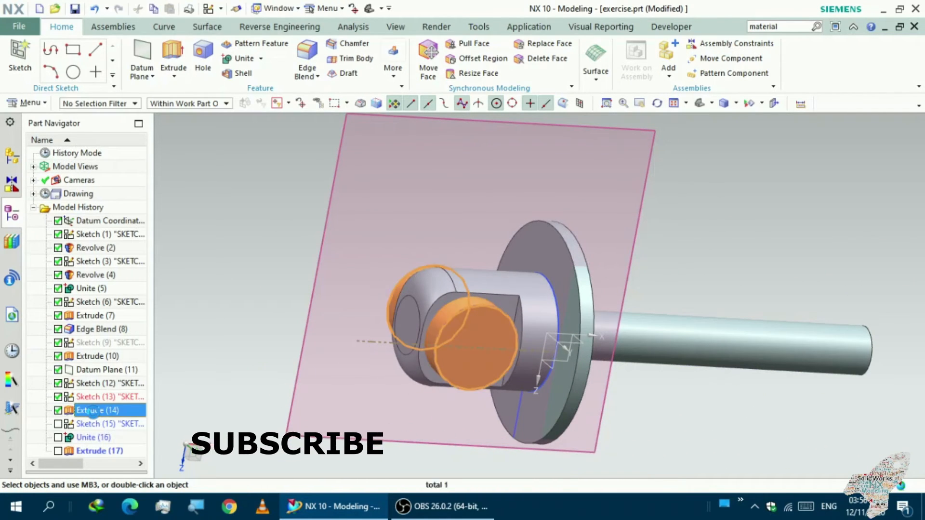
double_click(89, 410)
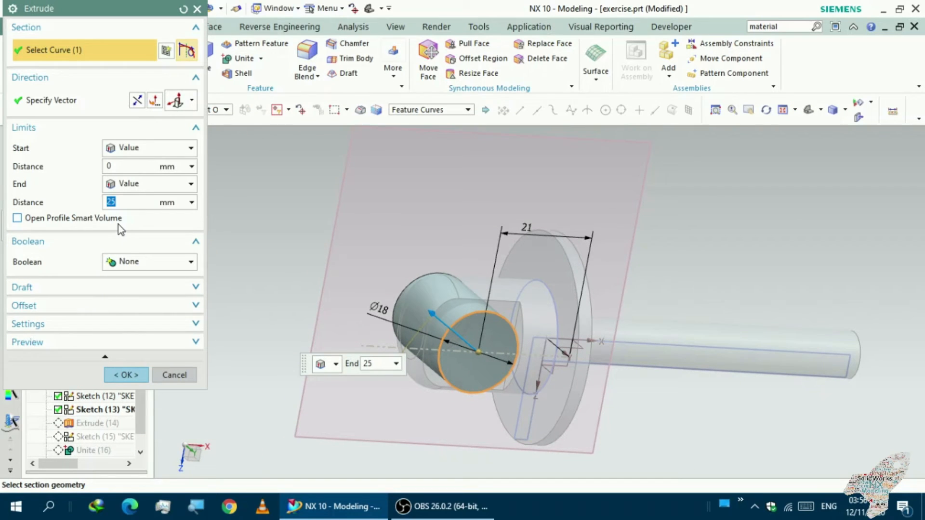
click(127, 375)
middle_drag(227, 368, 327, 337)
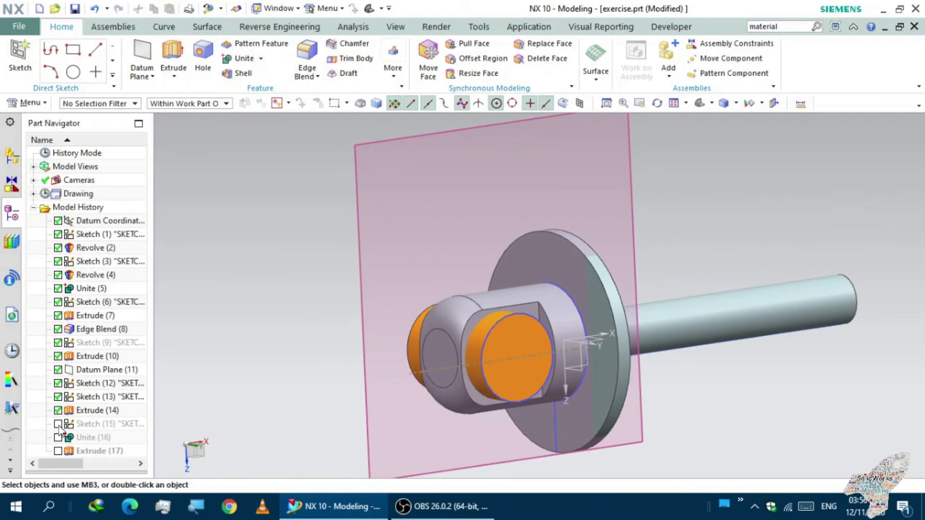
- Unsuppress Sketch (15) and show it on the end face of the cylinder across the boss
click(58, 424)
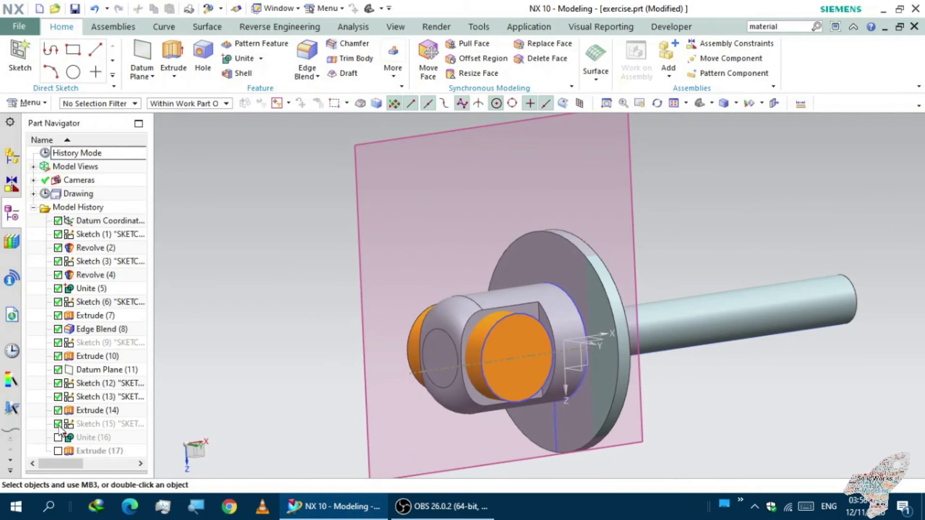
right_click(95, 425)
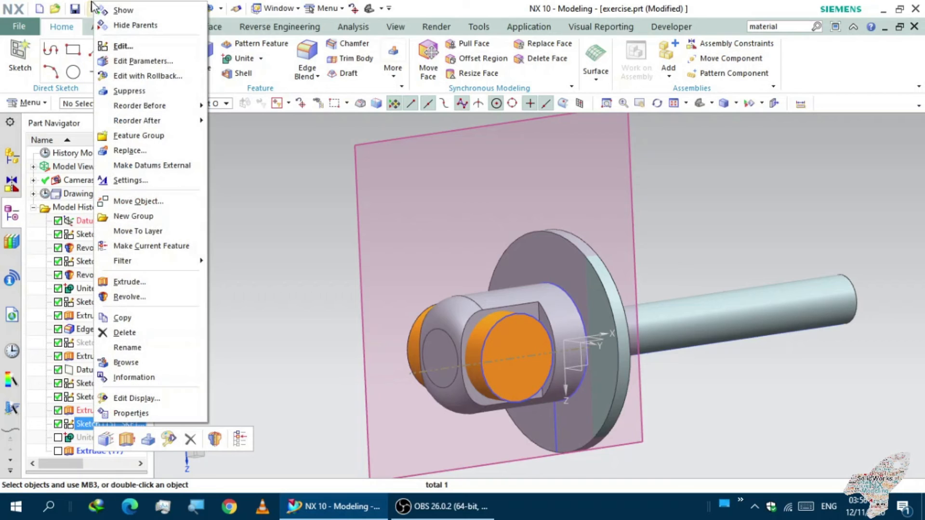
click(119, 10)
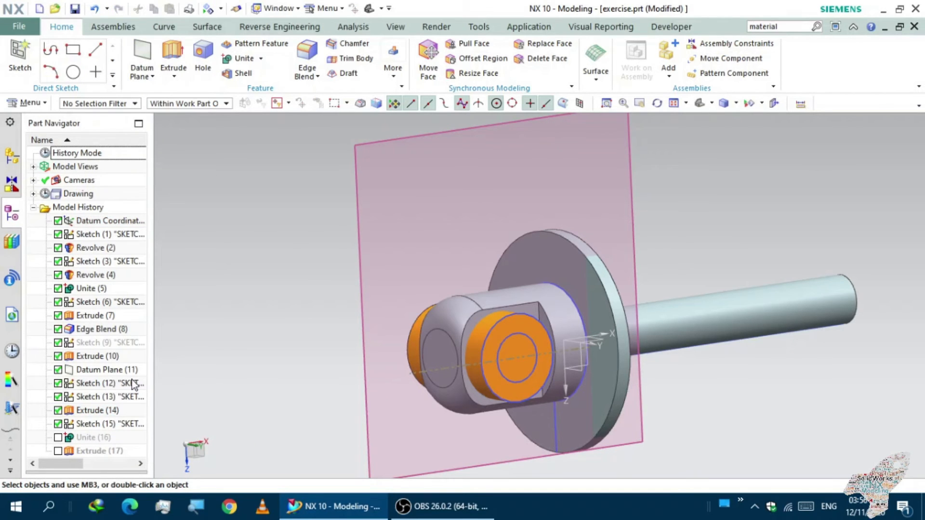
- Open Sketch (15) for editing to examine the inner circle and its diameter dimension, and finish the sketch without changes
double_click(94, 423)
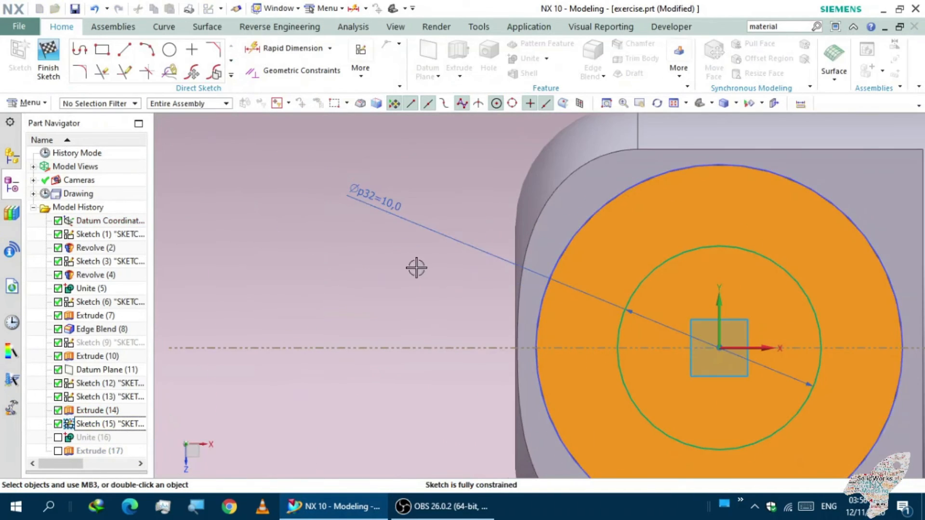
scroll(418, 268, up, 2)
double_click(400, 236)
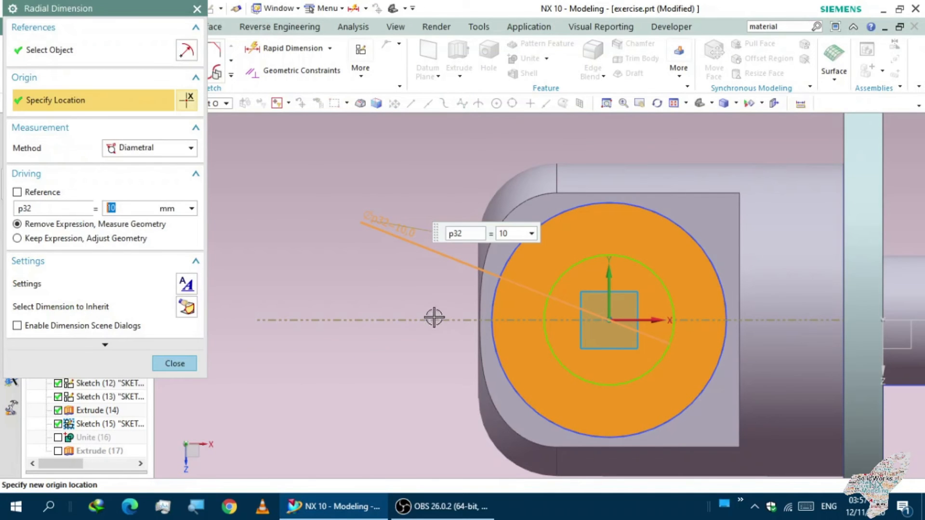
click(175, 364)
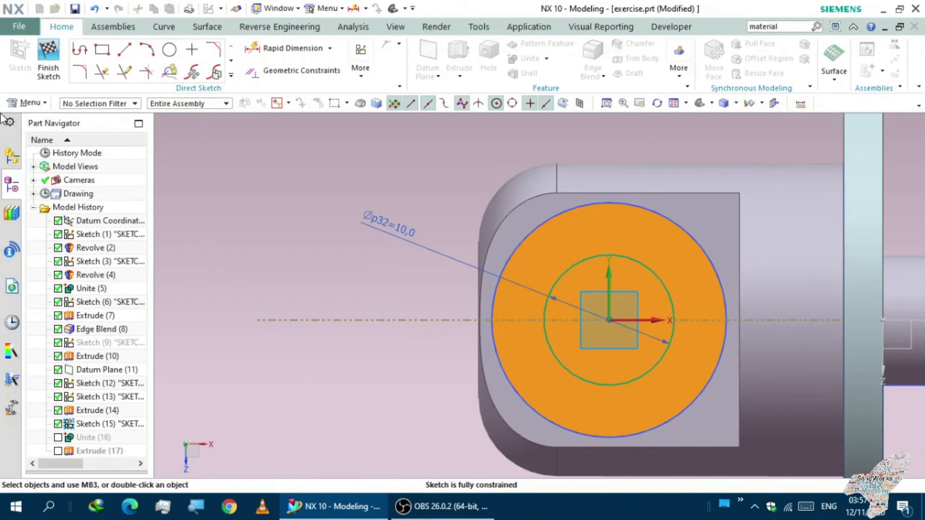
click(59, 59)
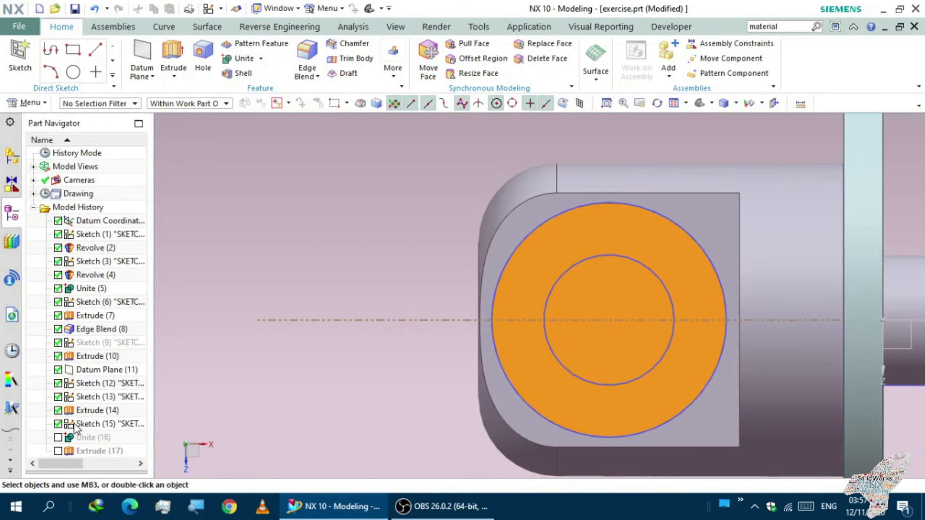
- Unsuppress Unite (16), joining the cross cylinder with the shaft body, and inspect the merged part from several sides
click(58, 437)
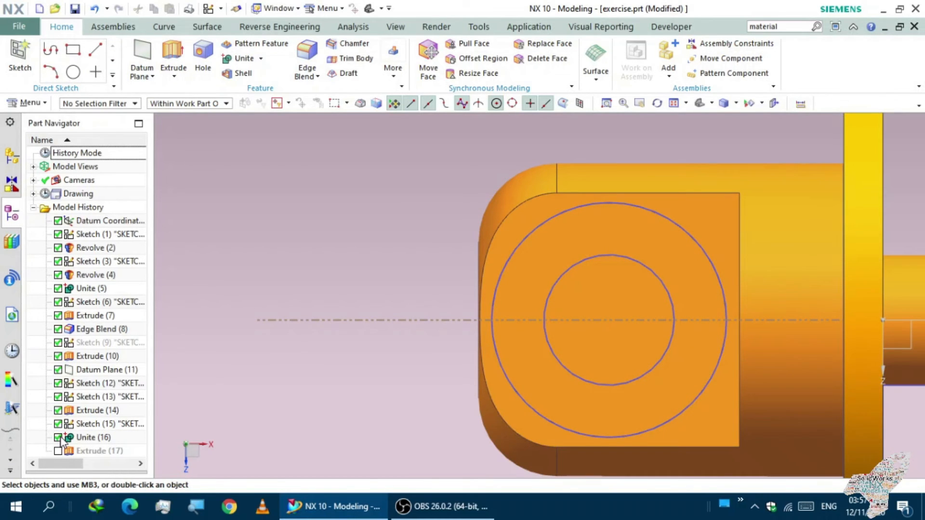
middle_drag(299, 405, 404, 260)
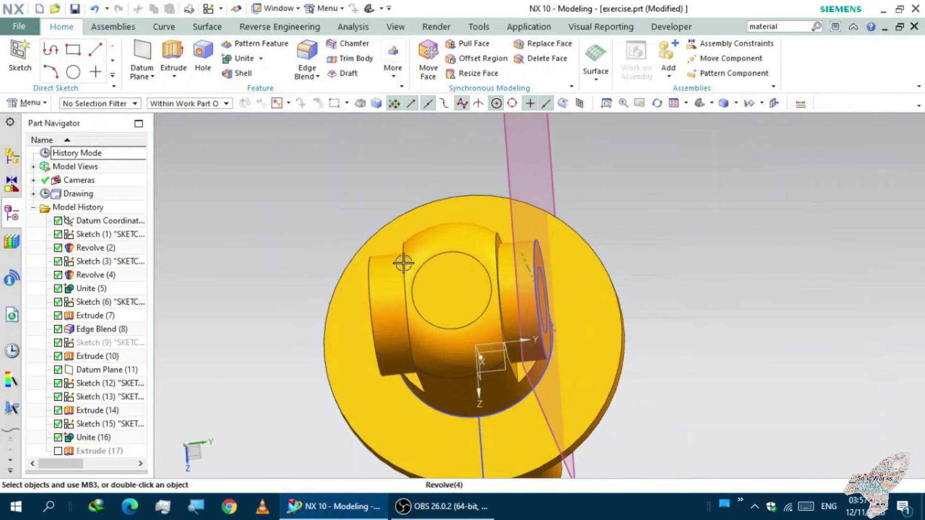
middle_drag(498, 289, 586, 253)
scroll(361, 220, up, 2)
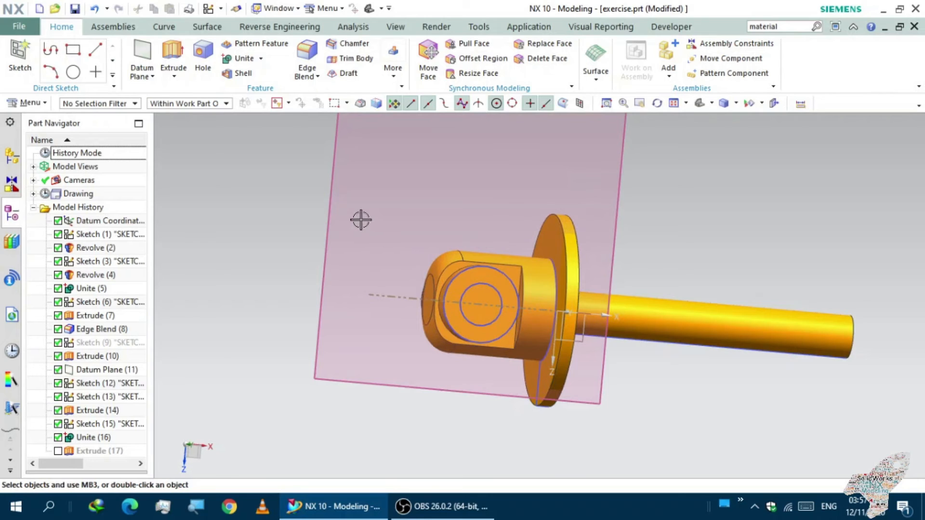
- Hide Datum Plane (11) and Sketch (13), the circle sketch on the flat of the boss
click(330, 230)
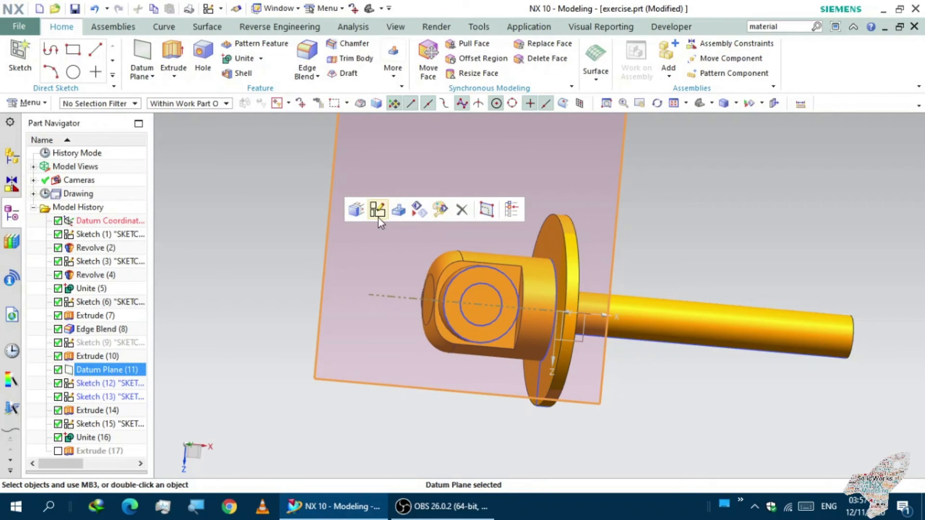
click(417, 210)
middle_drag(392, 231, 371, 268)
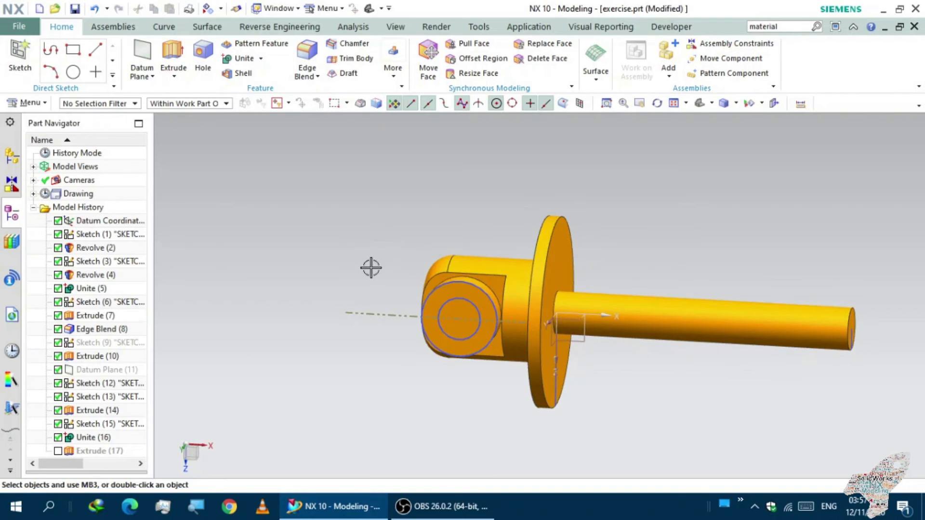
click(371, 313)
click(438, 285)
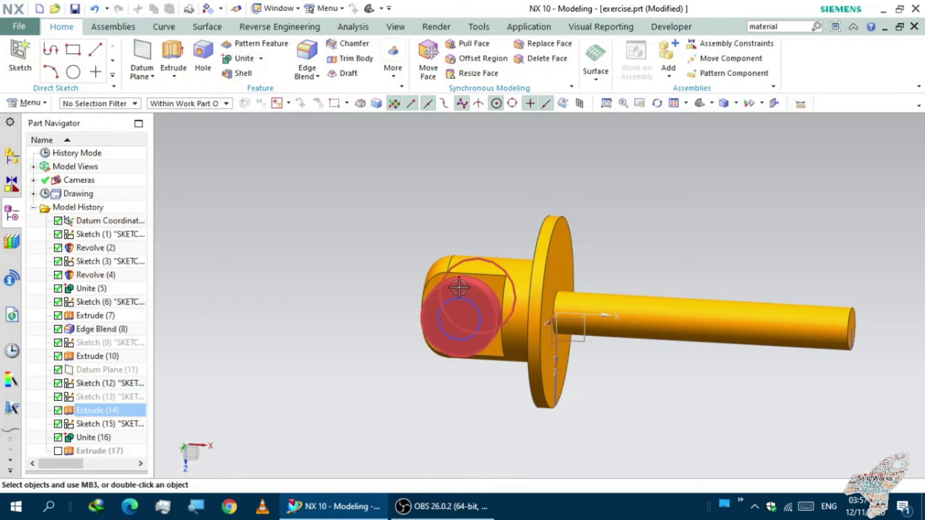
mouse_move(388, 305)
middle_down()
mouse_move(370, 295)
mouse_move(409, 281)
middle_up()
scroll(472, 320, up, 1)
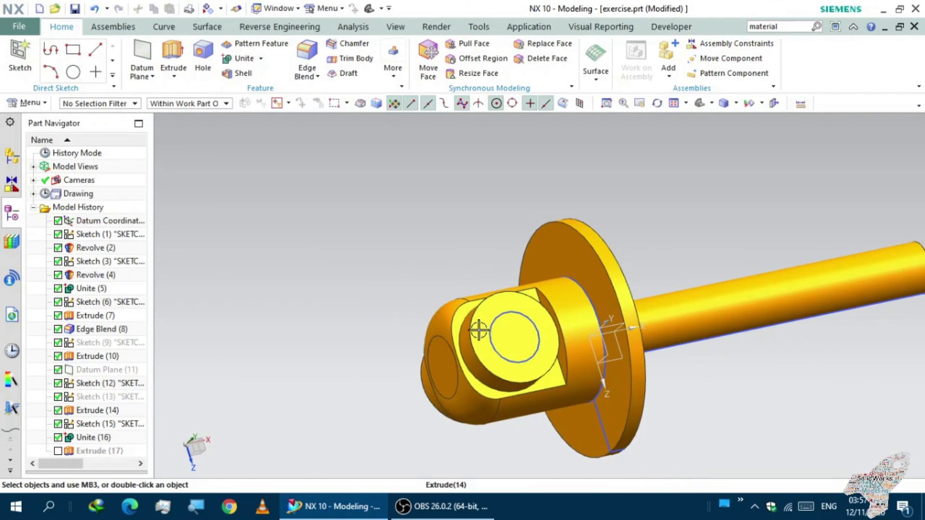
- Unsuppress Extrude (17), the round hole cut through the cross cylinder
click(58, 451)
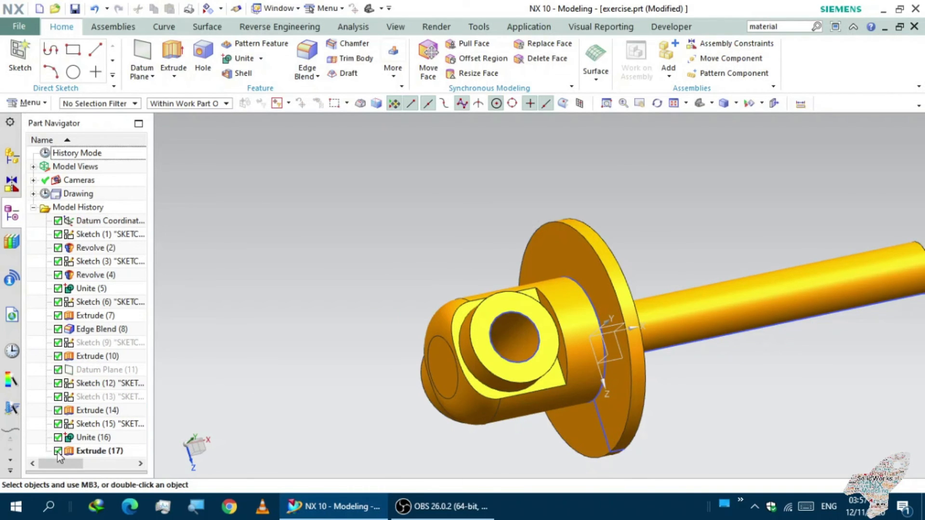
middle_drag(336, 324, 336, 351)
scroll(476, 357, up, 2)
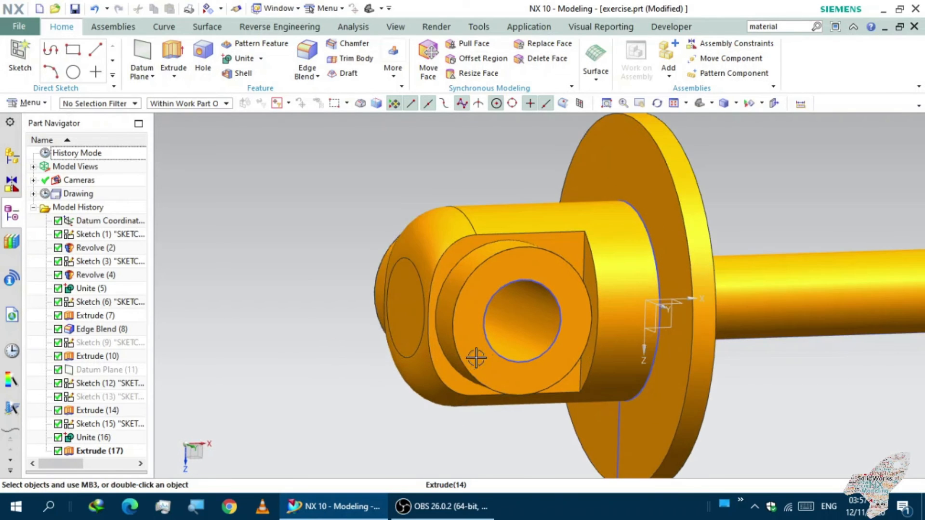
- Open Extrude (17) for editing to examine its section, distance limits and Boolean setting, and accept the feature
double_click(84, 450)
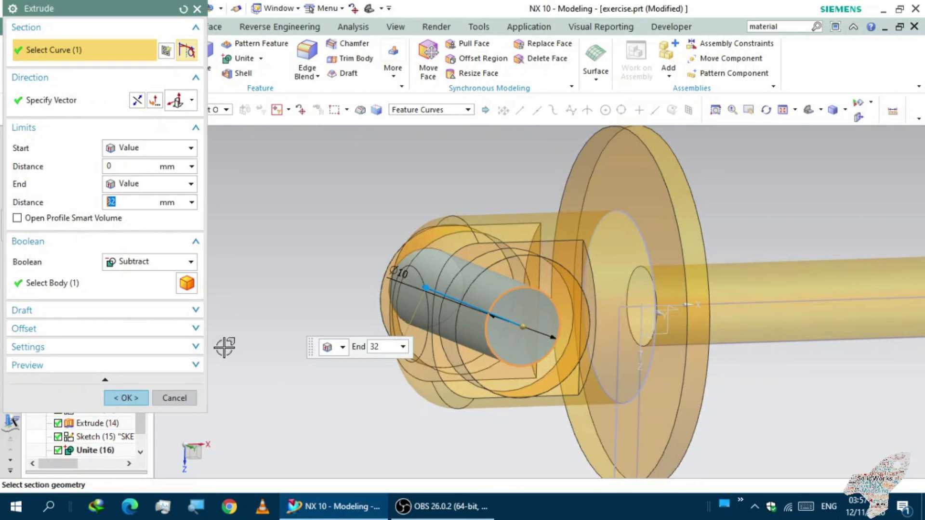
middle_drag(283, 294, 334, 294)
click(126, 398)
- Hide Sketch (15) around the hole, Sketch (3) on the flange and Sketch (6) at the base of the boss
middle_drag(177, 365, 324, 337)
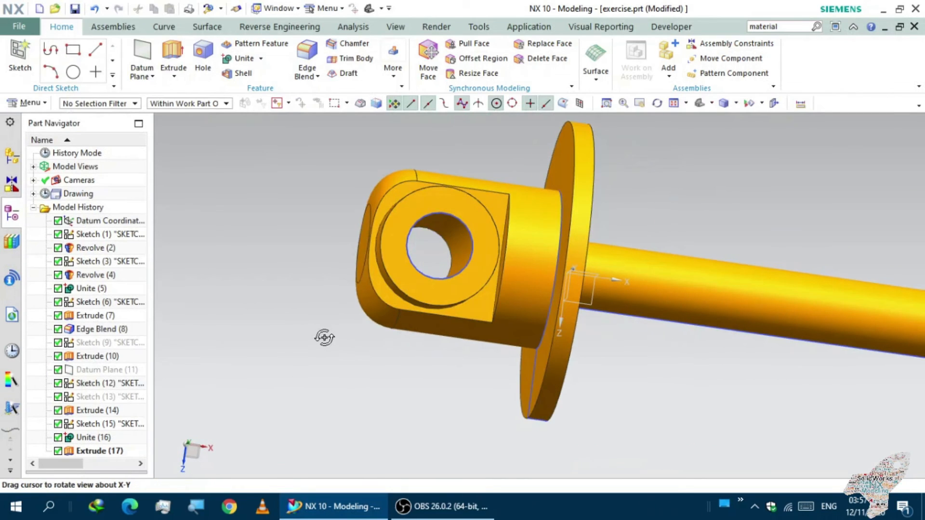
click(414, 269)
click(415, 270)
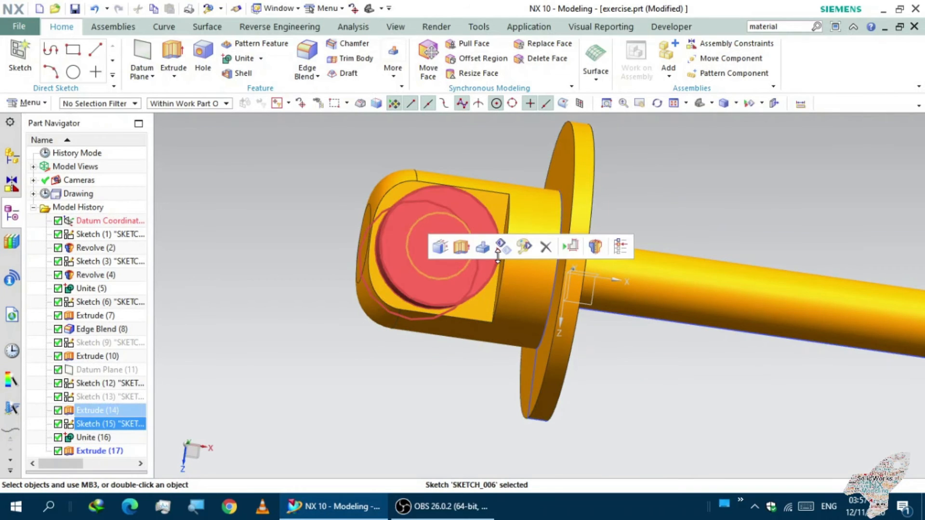
click(501, 247)
mouse_move(397, 324)
middle_down()
mouse_move(365, 357)
mouse_move(388, 351)
mouse_move(388, 330)
mouse_move(425, 306)
middle_up()
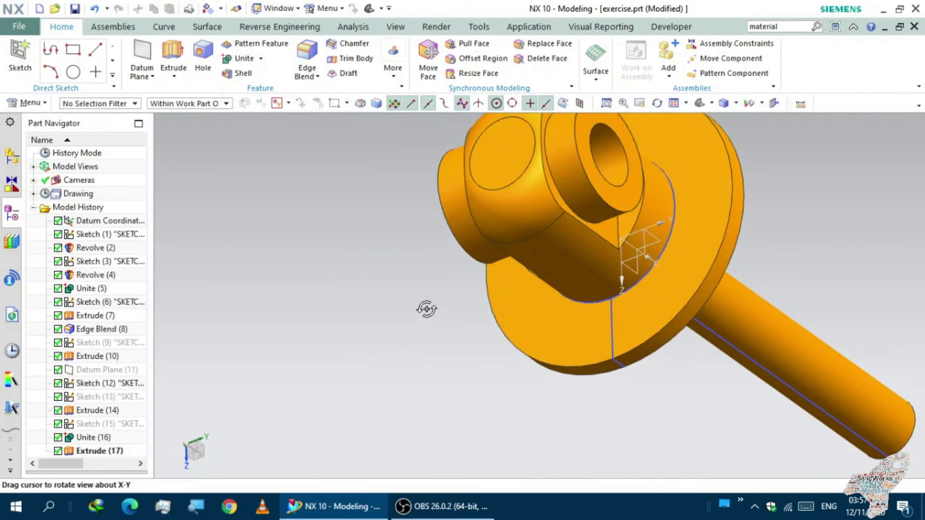
click(613, 341)
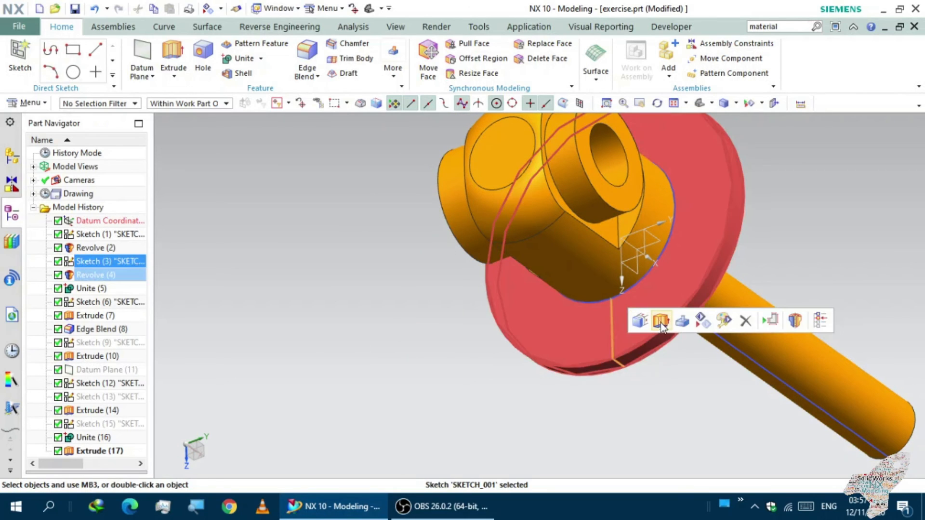
click(703, 322)
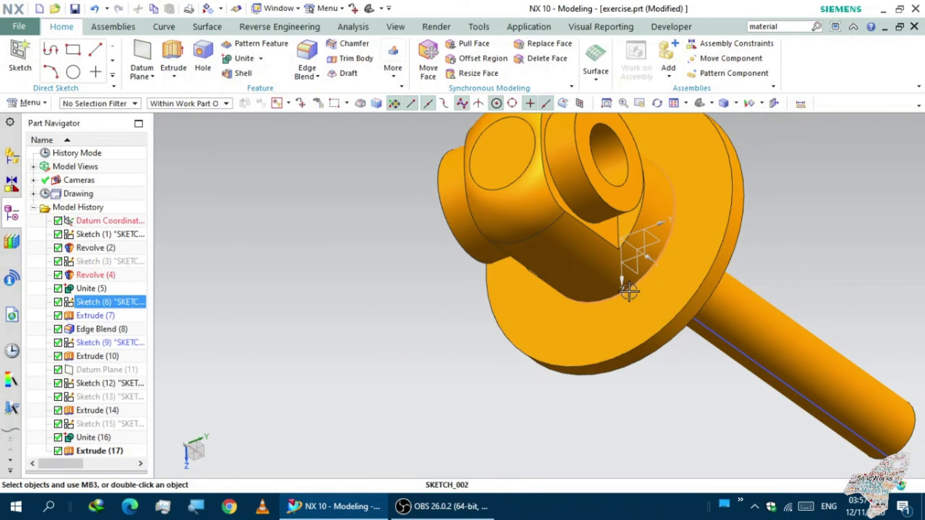
click(625, 297)
click(716, 268)
middle_drag(430, 323, 429, 250)
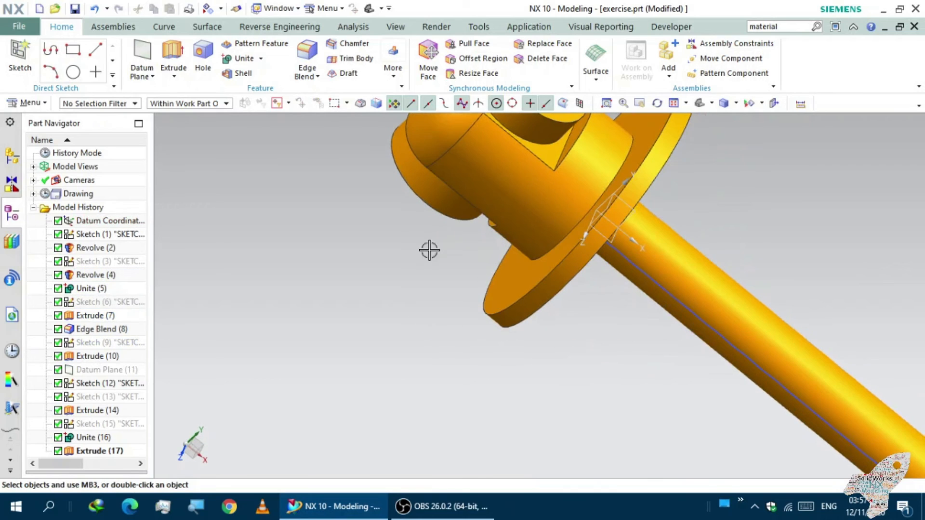
- Switch to the Drafting application to display the part's drawing on Sheet 3
click(513, 28)
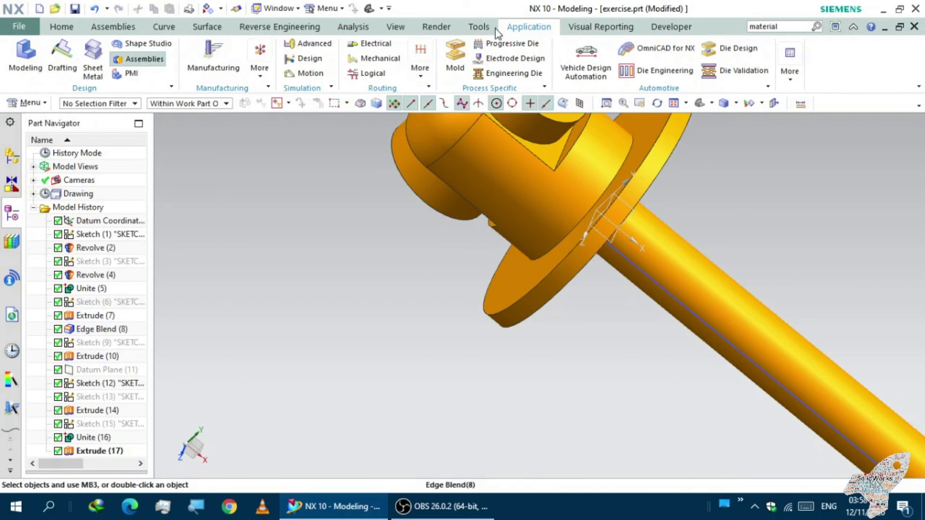
click(62, 66)
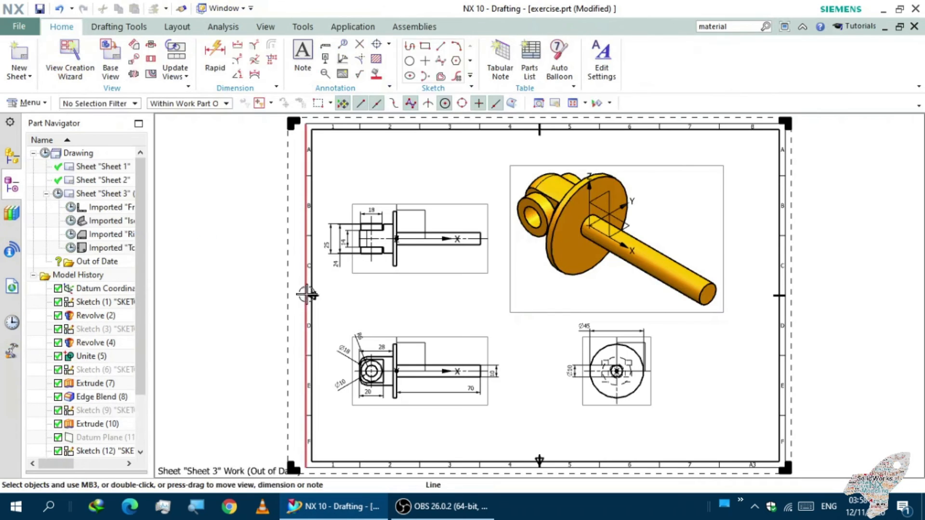
scroll(314, 294, down, 1)
scroll(378, 300, up, 1)
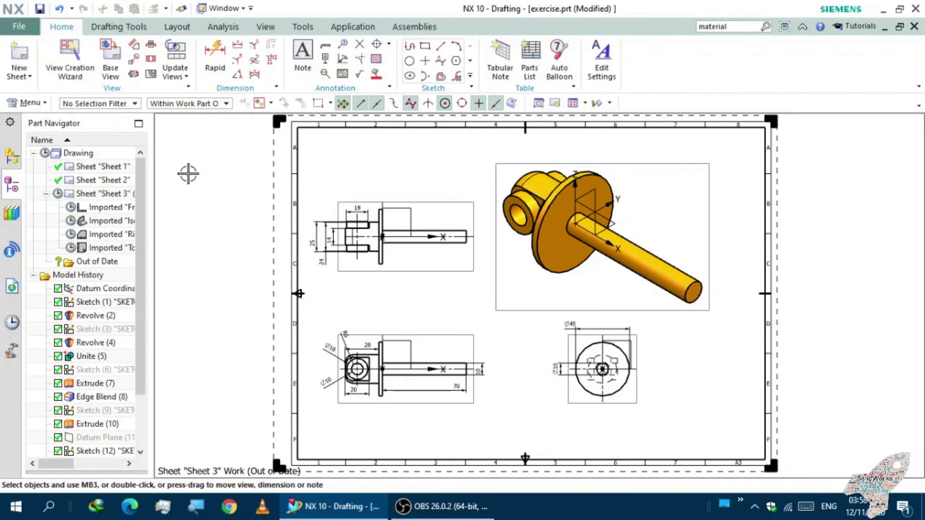
- Review the size, scale and projection options for a new drawing sheet, closing them without creating a sheet
click(18, 54)
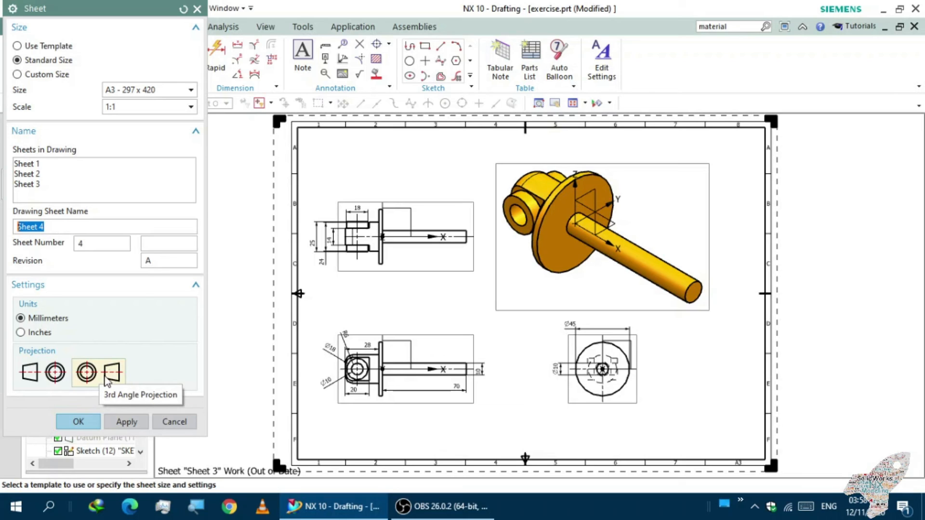
click(197, 9)
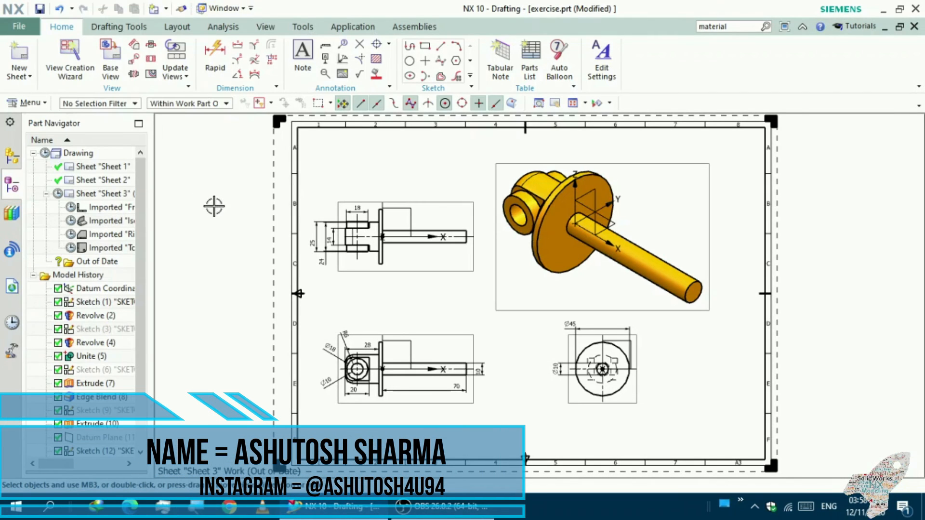
- Examine the orthographic views with their dimensions and the shaded isometric view on Sheet 3
scroll(263, 237, down, 1)
scroll(250, 264, up, 1)
scroll(555, 308, down, 1)
scroll(561, 313, down, 1)
scroll(539, 311, up, 1)
scroll(538, 310, up, 1)
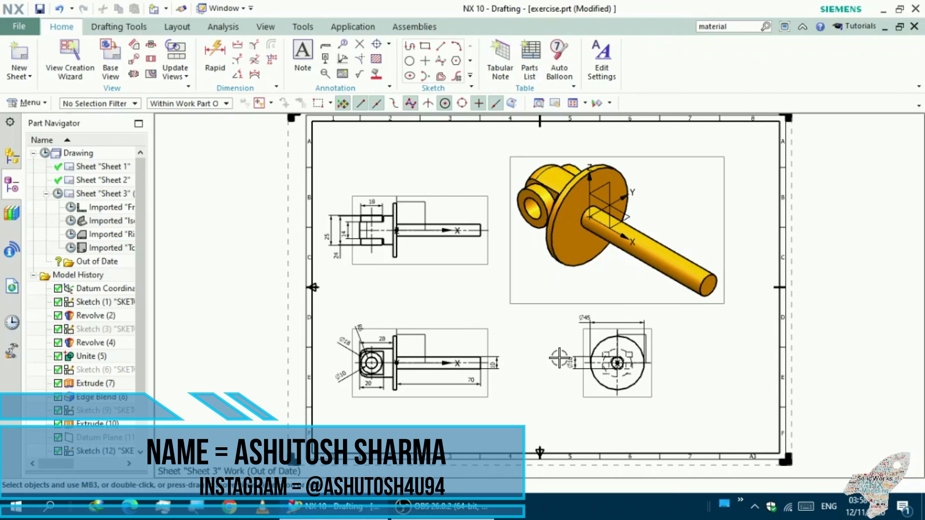
scroll(368, 238, up, 3)
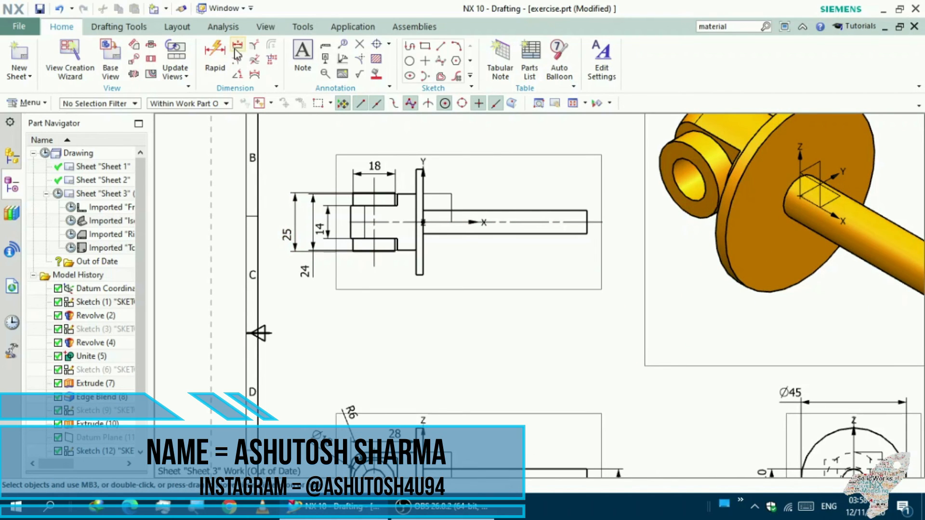
scroll(521, 299, down, 2)
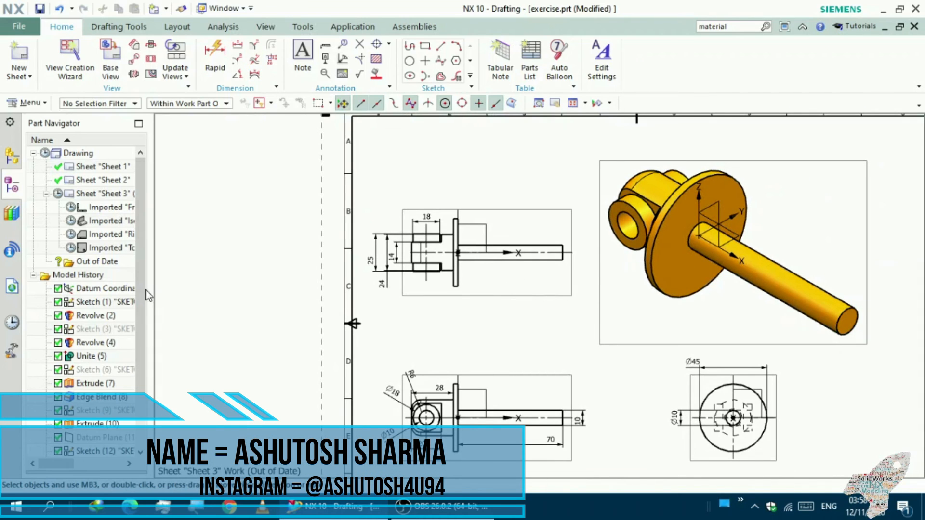
- Hide the datum coordinate system so its axes no longer clutter the drawing views, and save the file
right_click(93, 293)
click(119, 299)
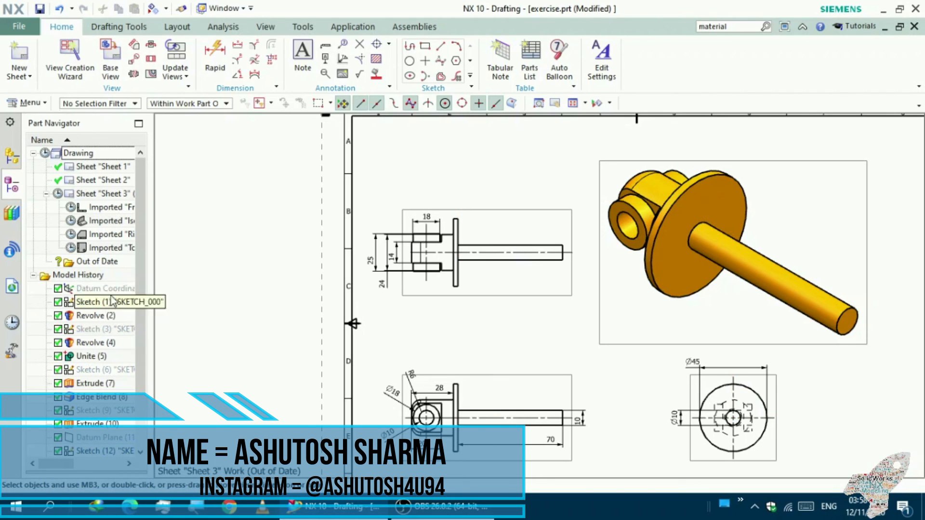
scroll(270, 284, down, 2)
scroll(301, 278, up, 2)
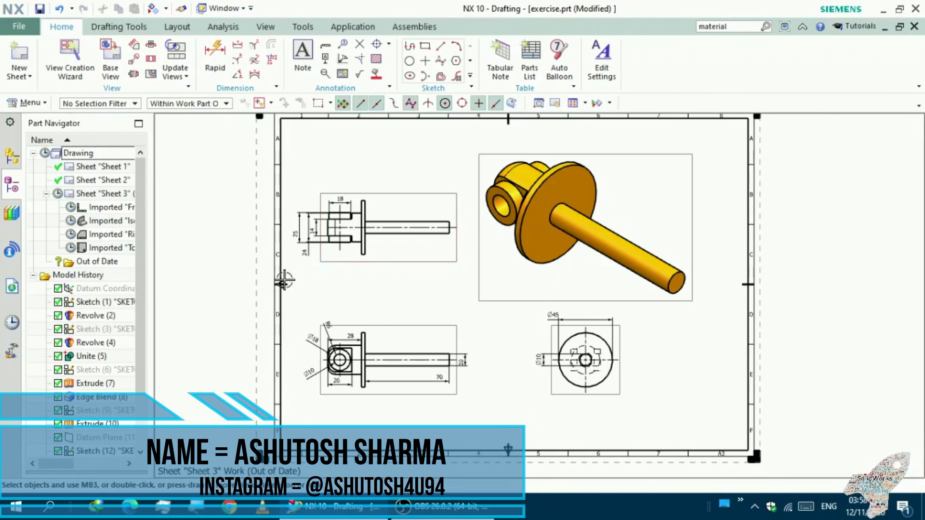
click(41, 8)
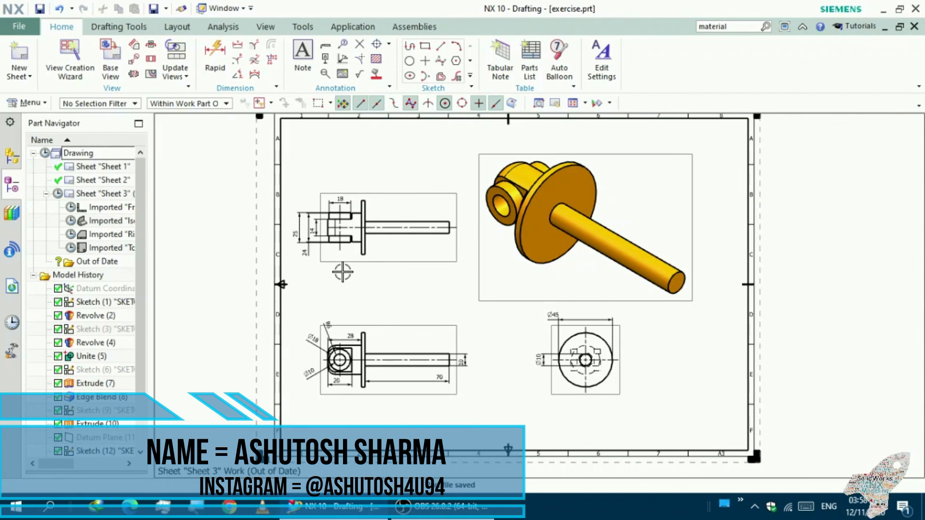
scroll(343, 257, up, 1)
scroll(324, 273, down, 1)
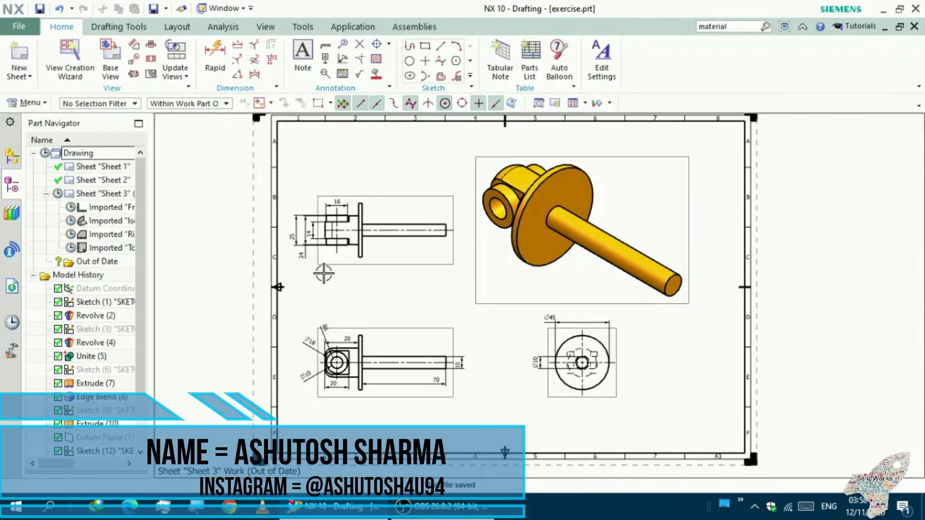
scroll(448, 308, up, 1)
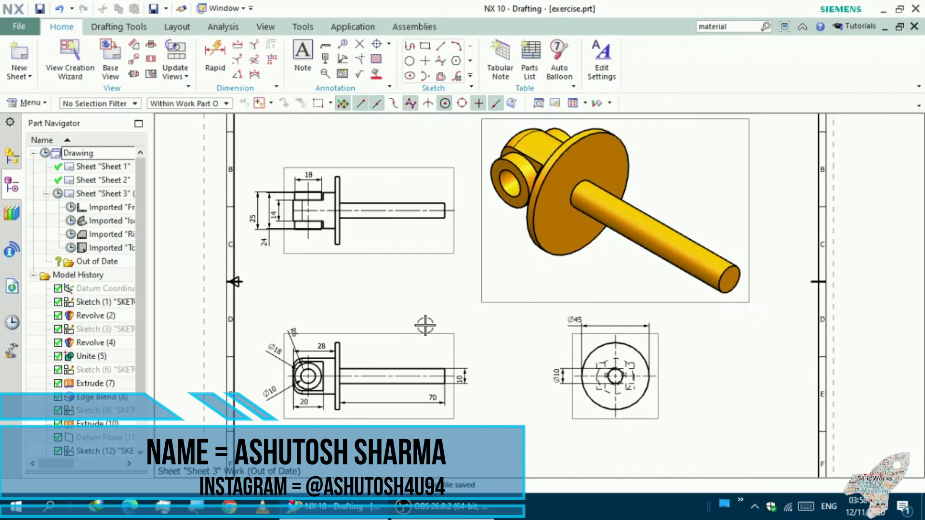
scroll(420, 330, down, 1)
scroll(418, 320, up, 1)
scroll(417, 316, down, 1)
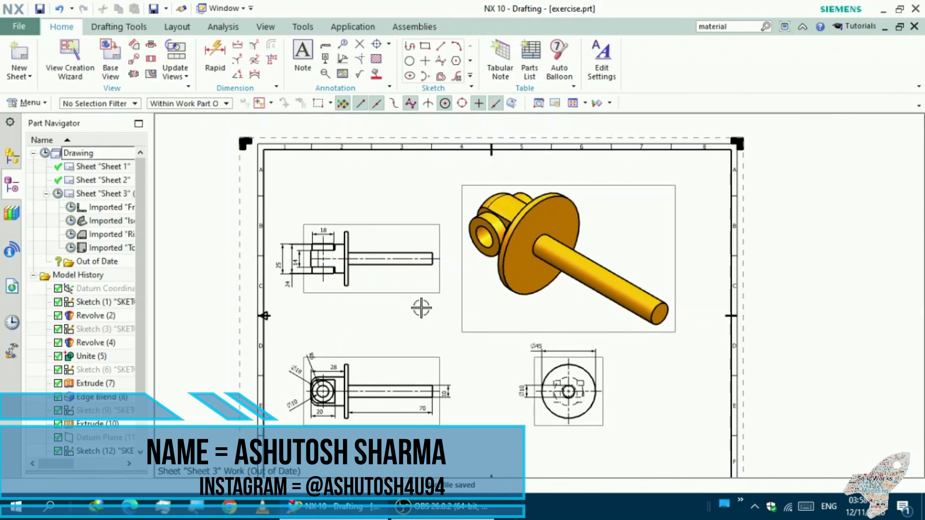
scroll(416, 313, up, 1)
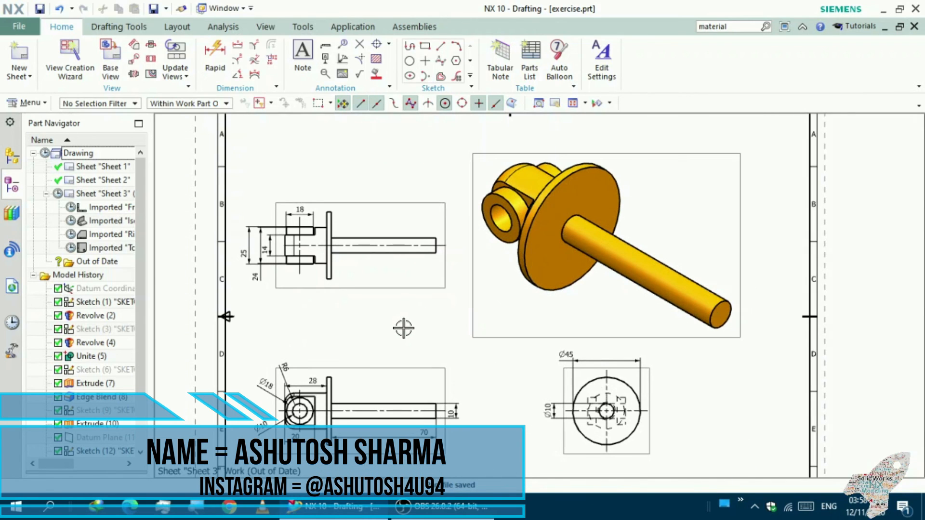